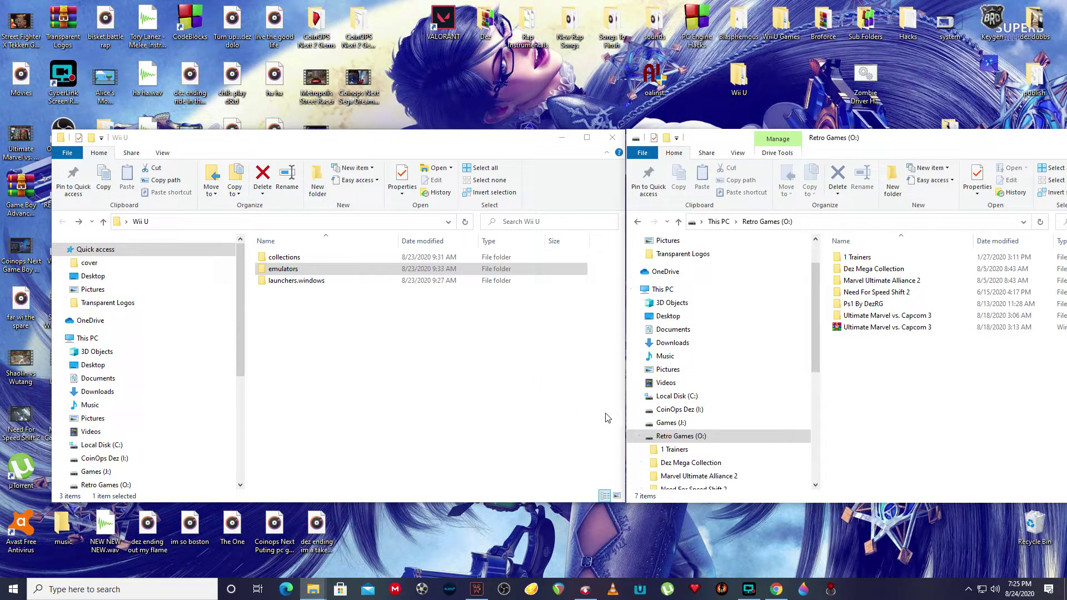
Open Dez Mega Collection, centre its window, and look inside Cemu's bats folder.
double_click(885, 269)
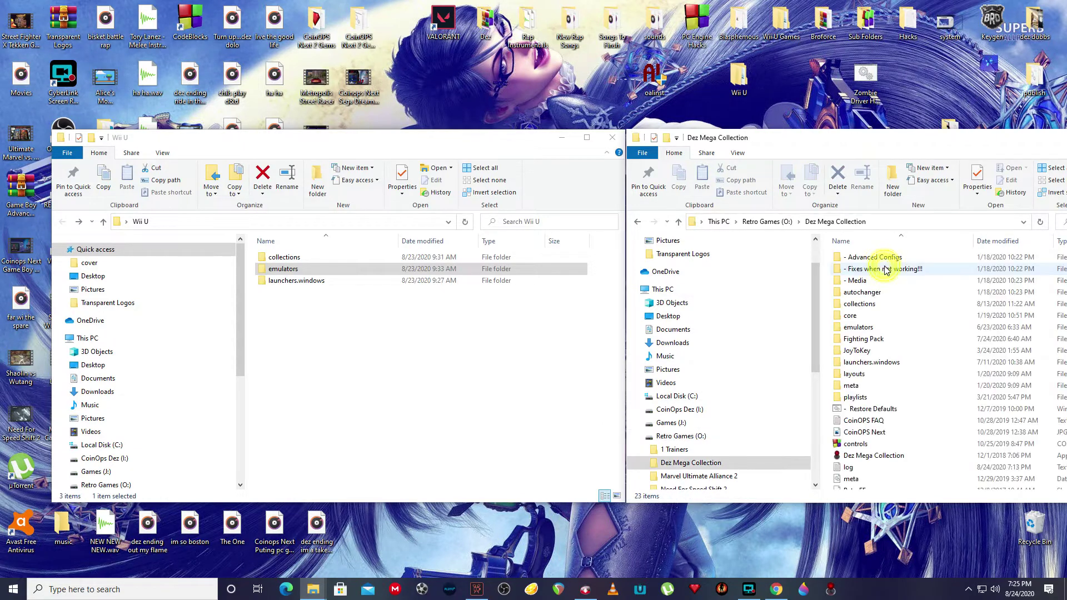
left_click_drag(880, 142, 544, 129)
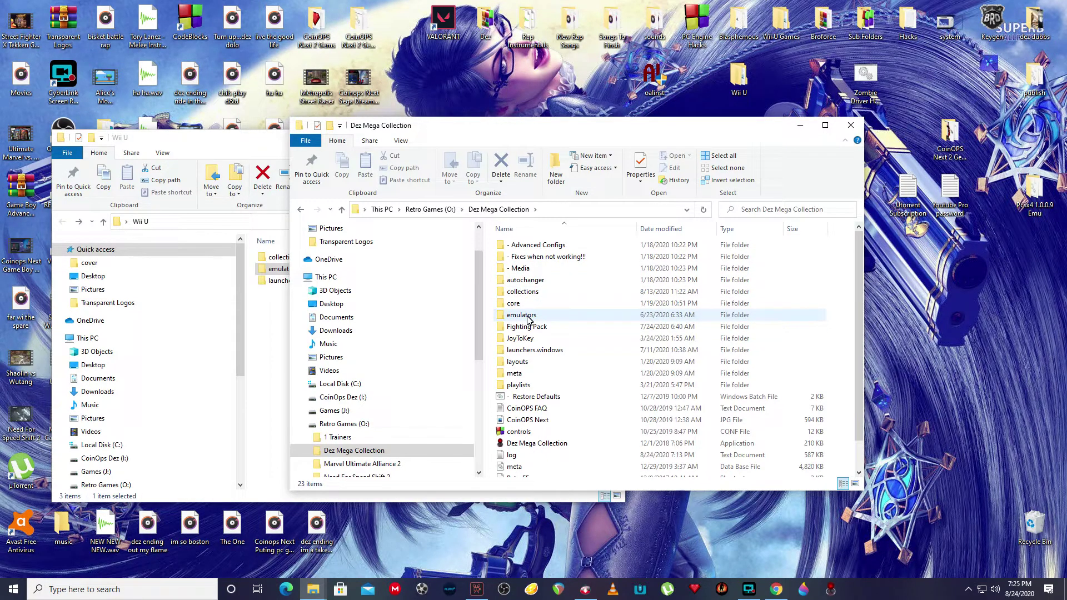
mouse_move(522, 315)
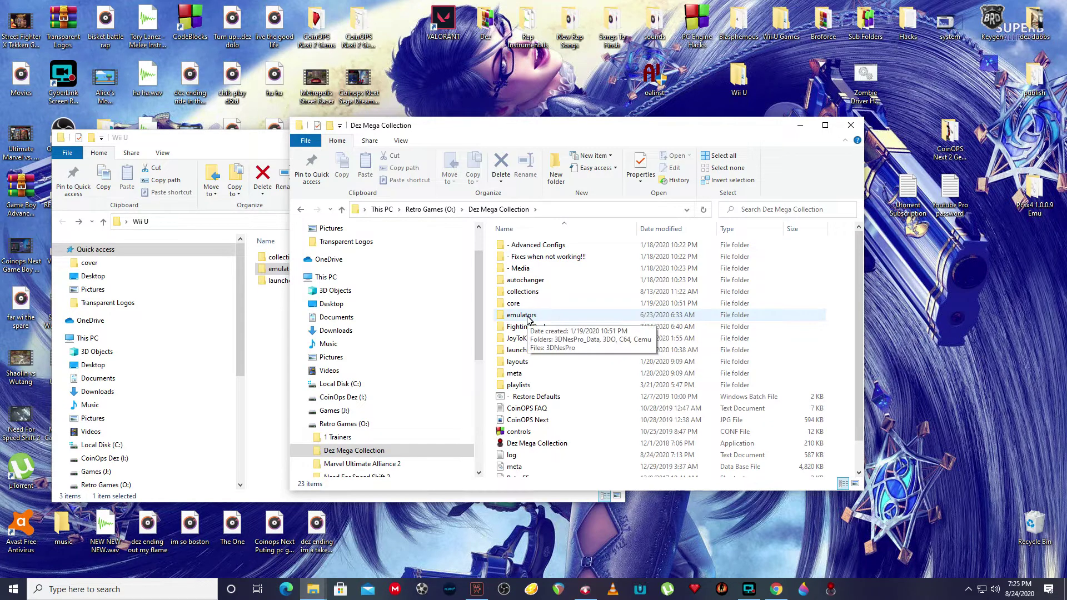
double_click(527, 316)
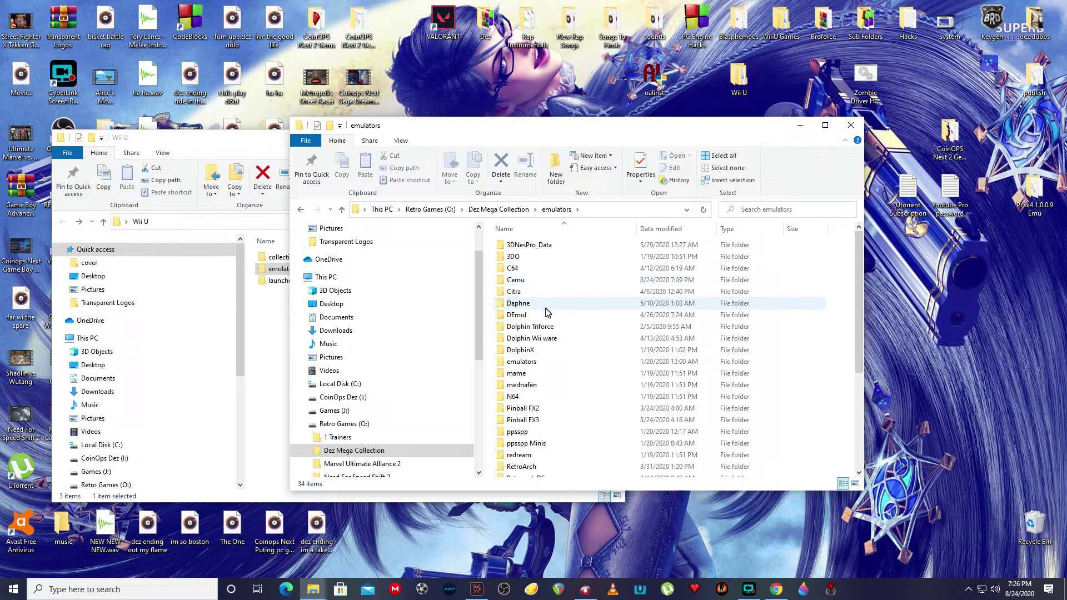
double_click(517, 280)
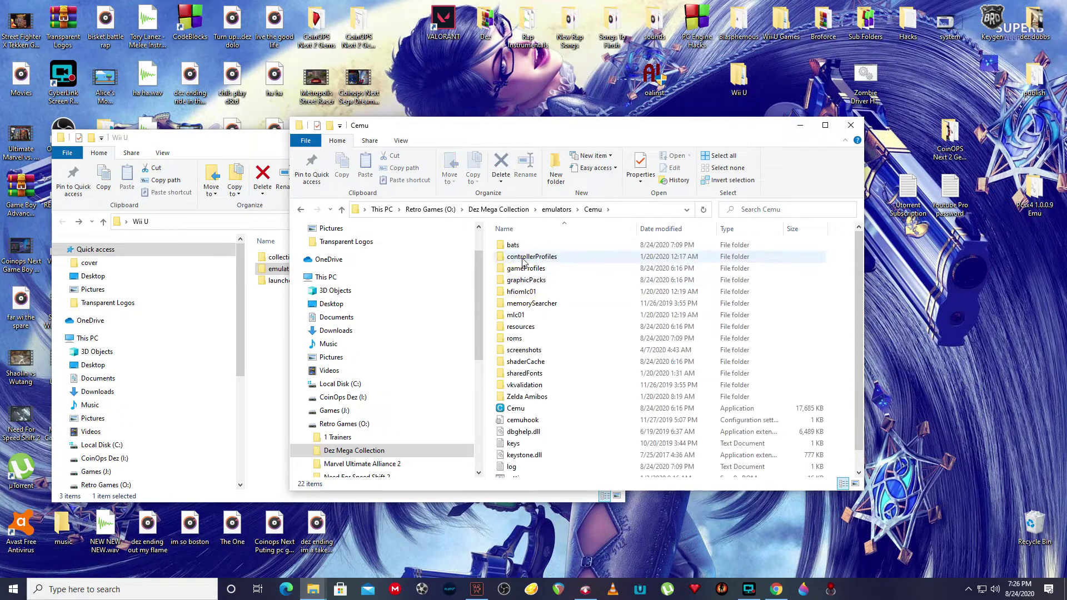
double_click(512, 246)
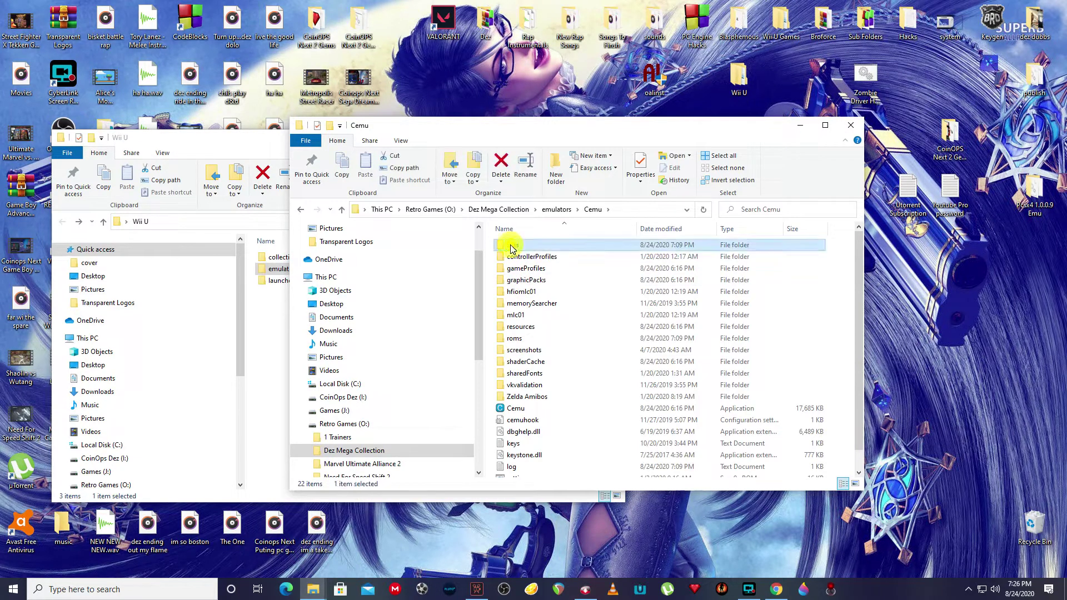
left_click(300, 211)
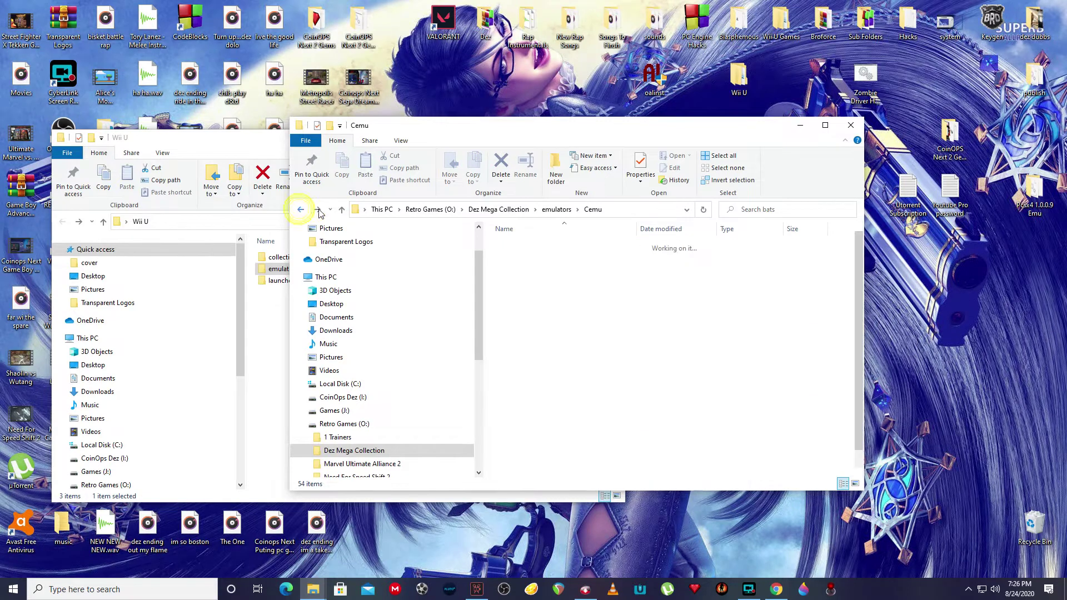
Browse the Wii U games in Cemu's roms folder, then return to the Cemu folder.
scroll(539, 260, "down", 1)
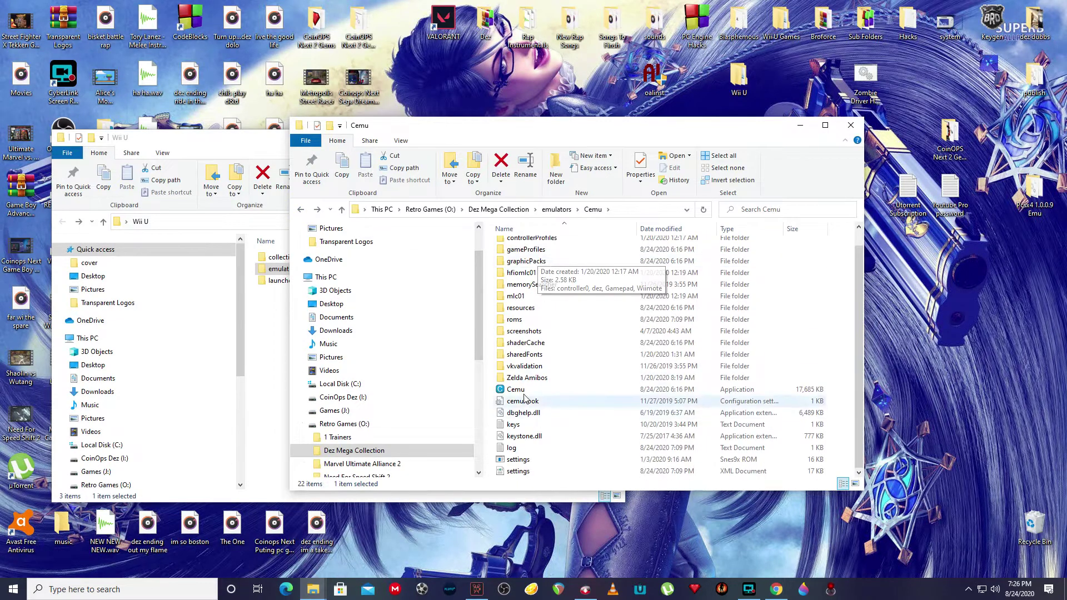
double_click(514, 321)
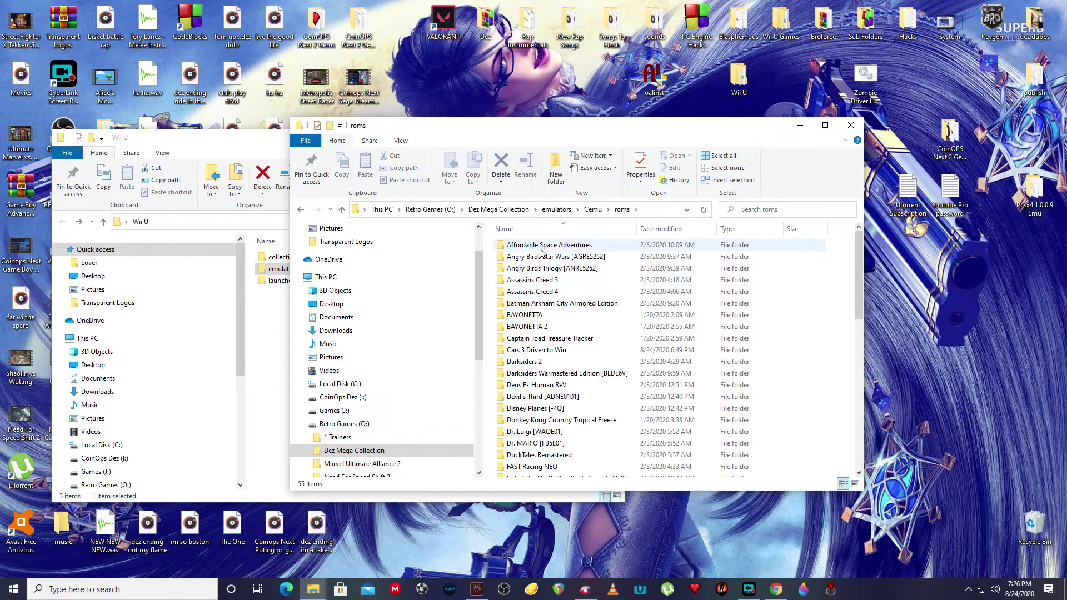
scroll(570, 357, "down", 10)
scroll(570, 357, "up", 5)
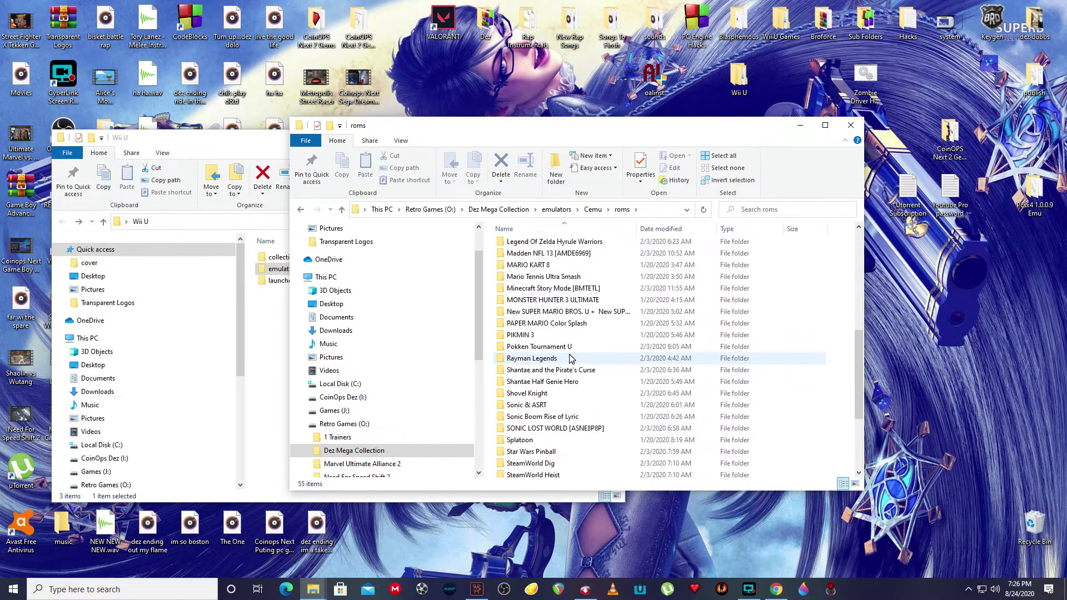
scroll(570, 357, "up", 4)
scroll(570, 357, "down", 5)
scroll(571, 357, "down", 5)
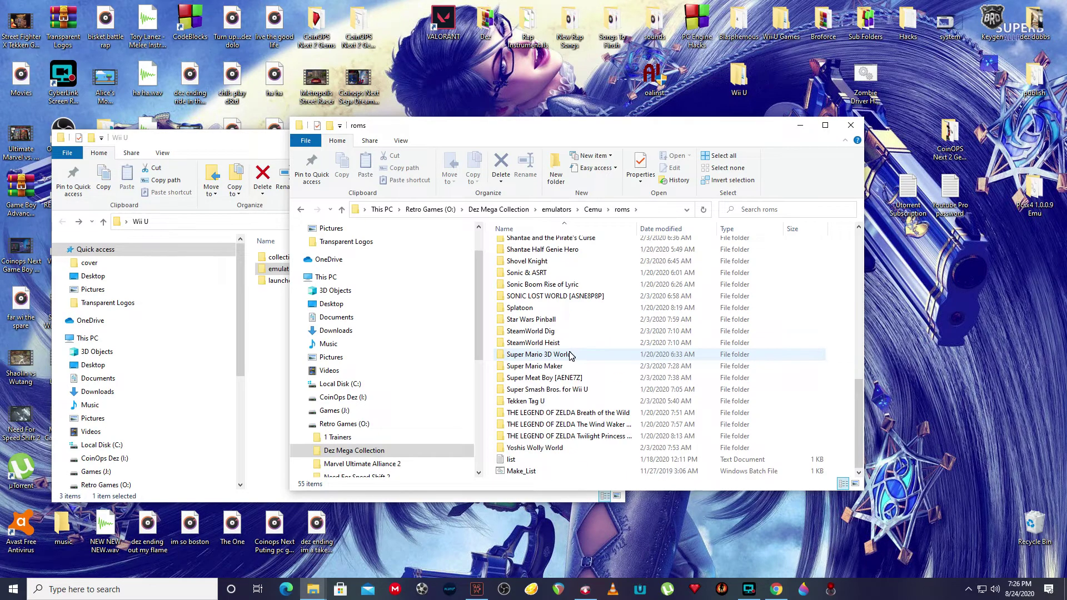
scroll(563, 364, "up", 10)
scroll(563, 364, "up", 2)
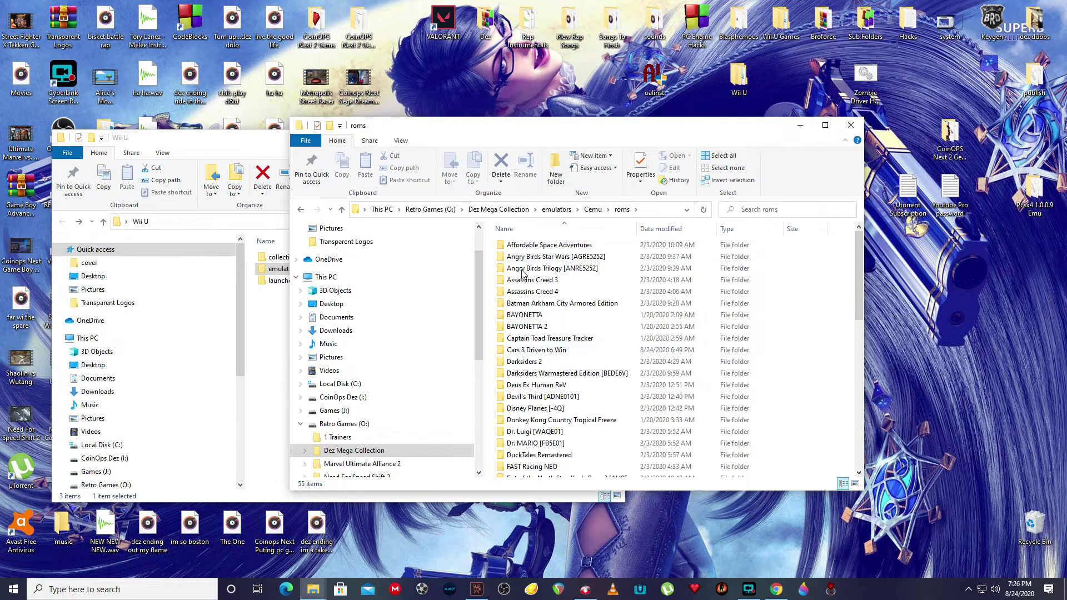
left_click(302, 211)
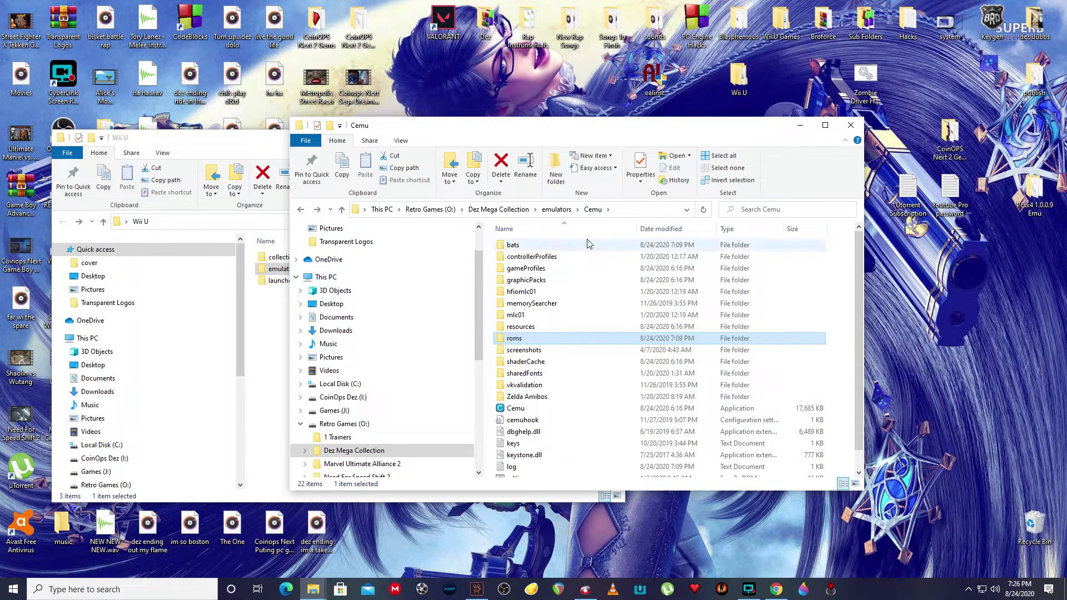
Copy Affordable Space Adventures.bat from Cemu's bats folder to the desktop, then refocus the Wii U window.
double_click(514, 250)
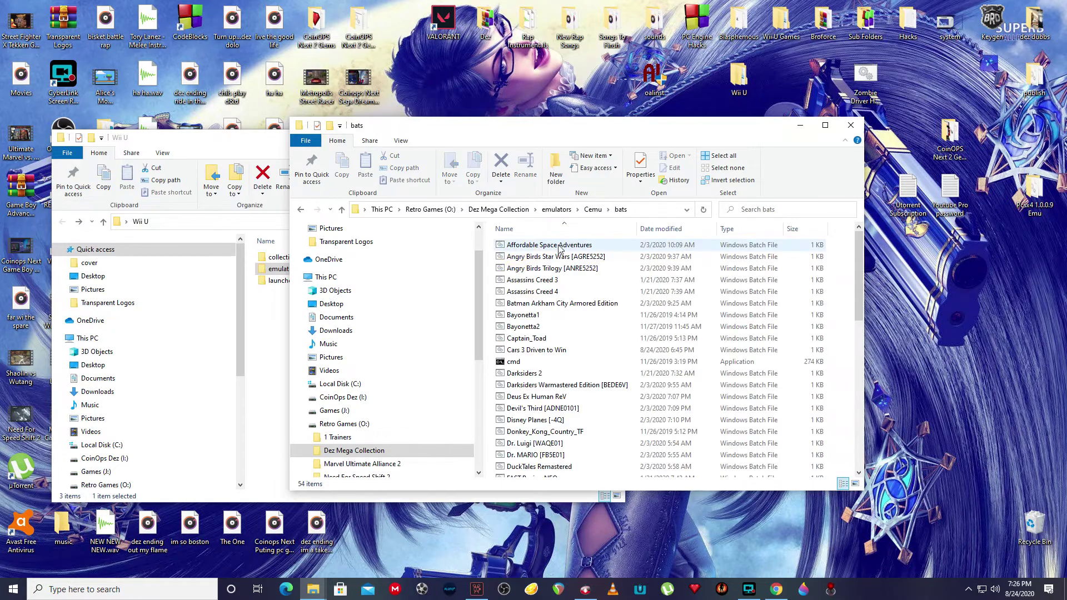
mouse_move(554, 249)
left_mouse_down()
mouse_move(581, 100)
mouse_move(608, 97)
left_mouse_up()
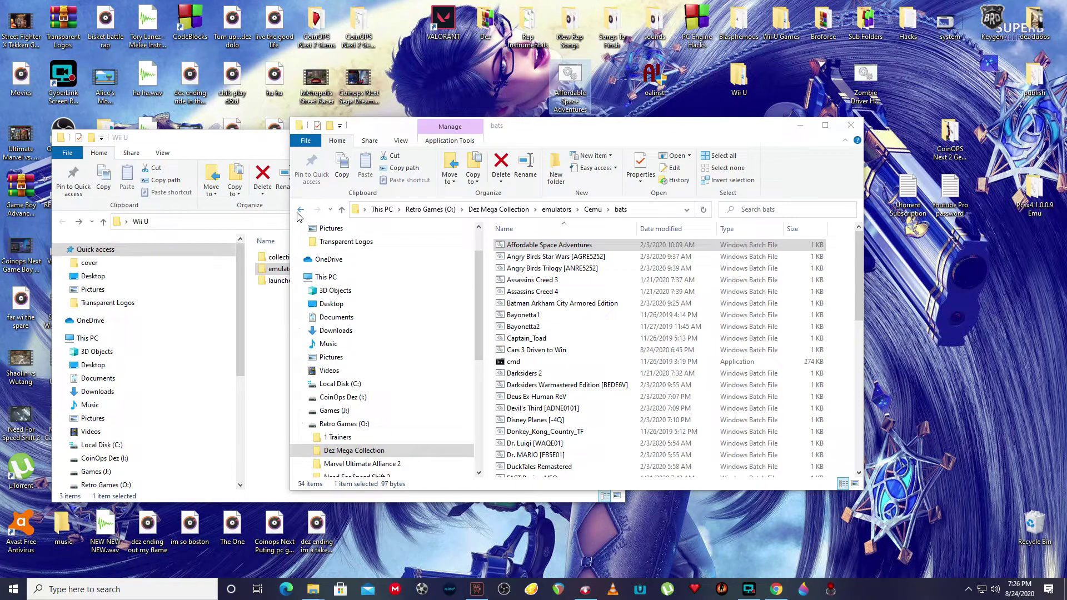
left_click(243, 146)
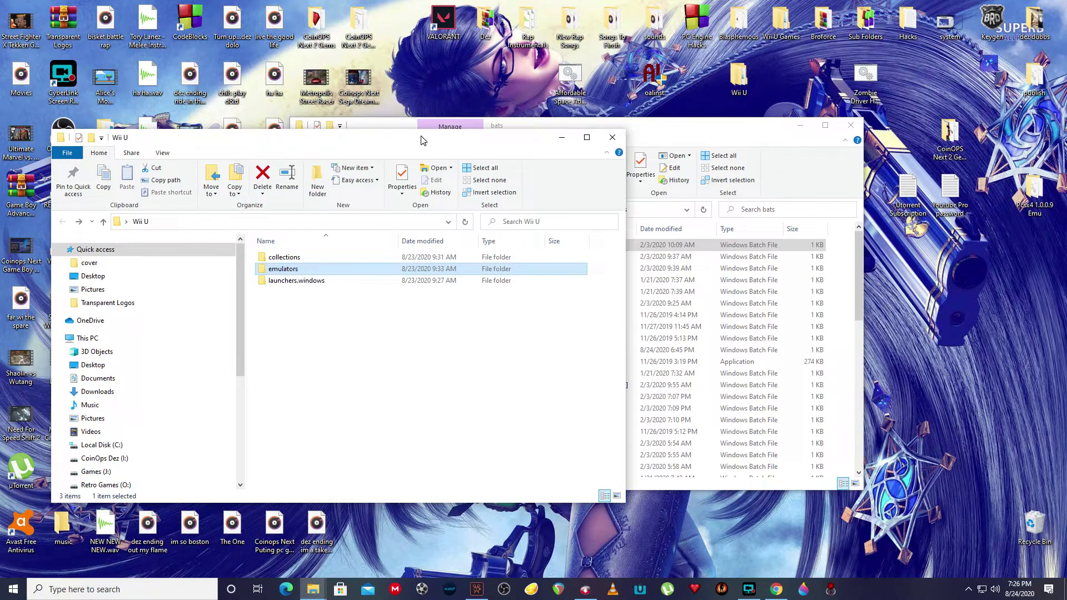
Browse the Games folder on the Retro Games (O:) drive.
scroll(118, 447, "down", 1)
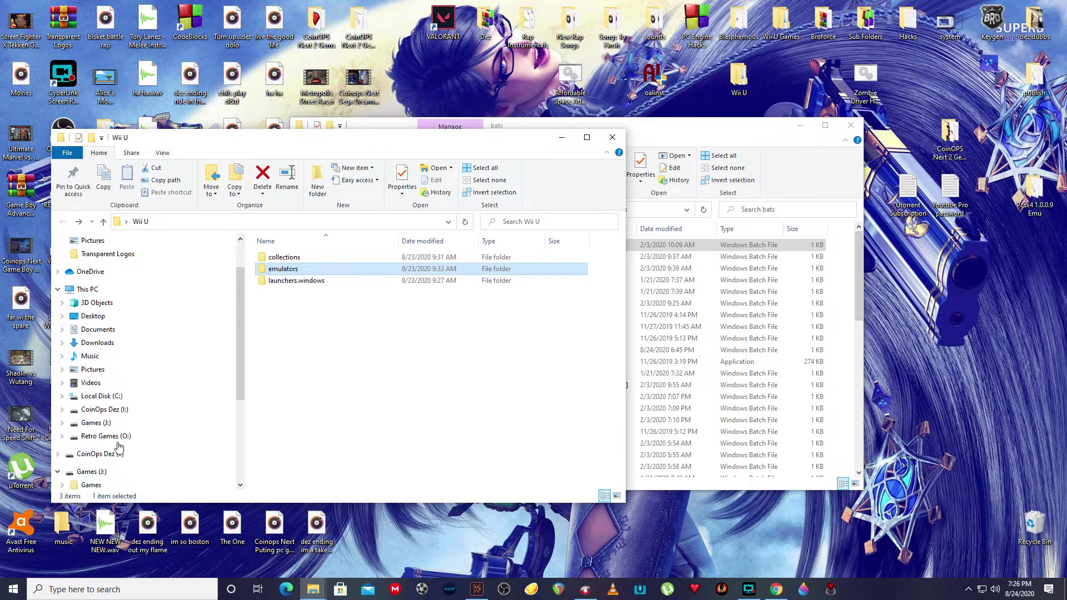
scroll(118, 448, "down", 2)
scroll(109, 423, "down", 1)
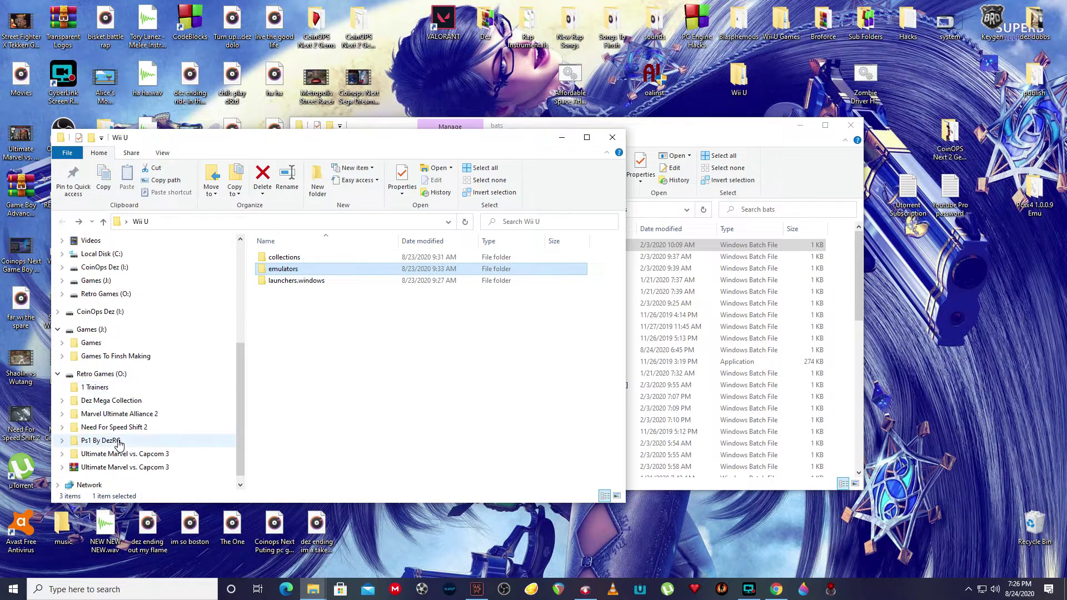
left_click(100, 376)
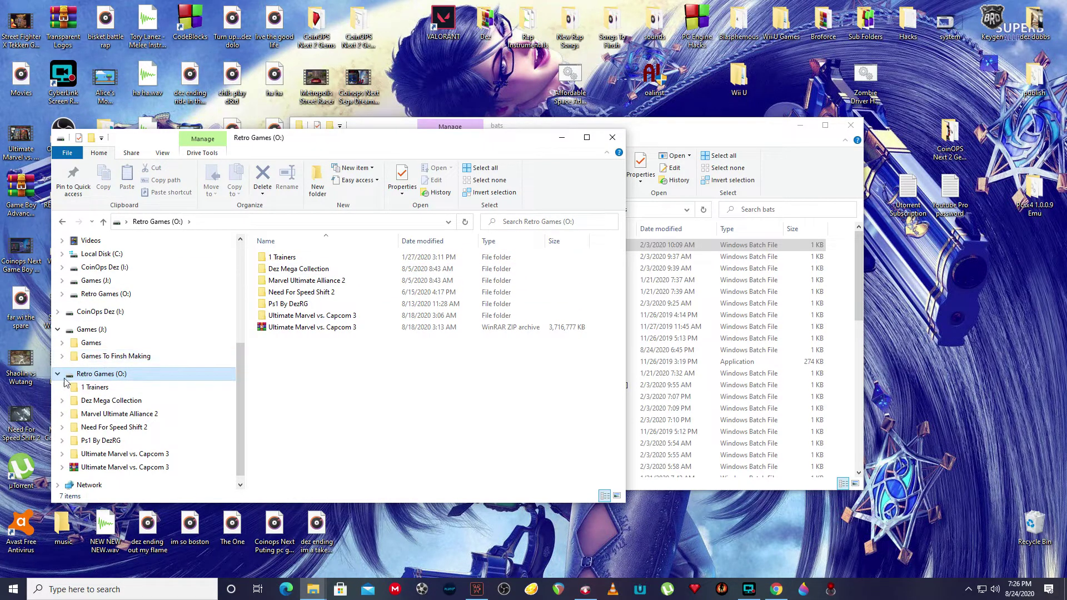
left_click(88, 343)
scroll(502, 358, "down", 5)
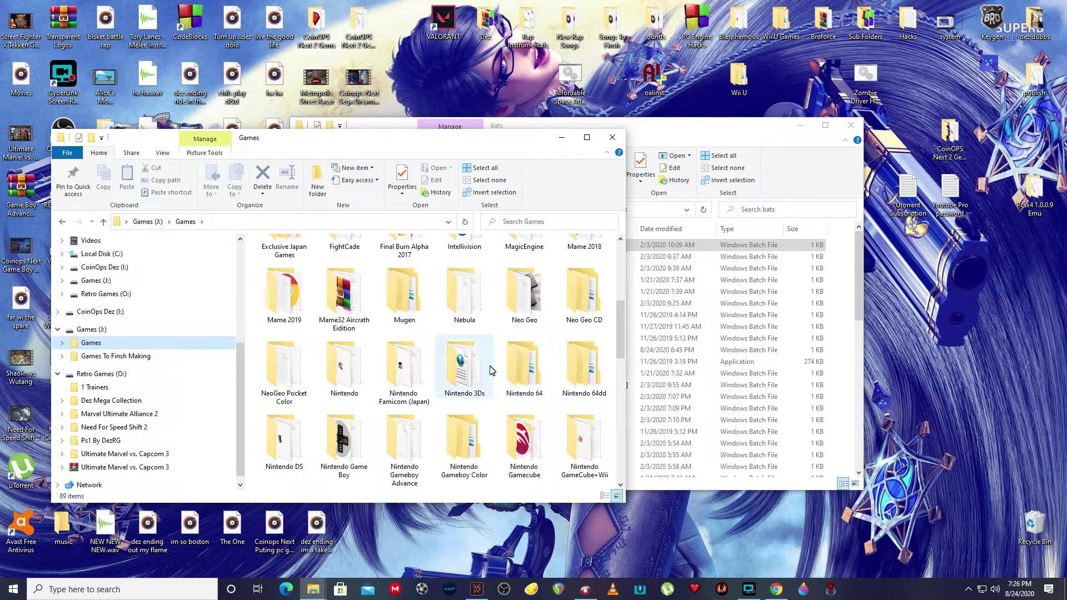
scroll(491, 370, "down", 10)
scroll(491, 371, "down", 3)
scroll(490, 370, "up", 5)
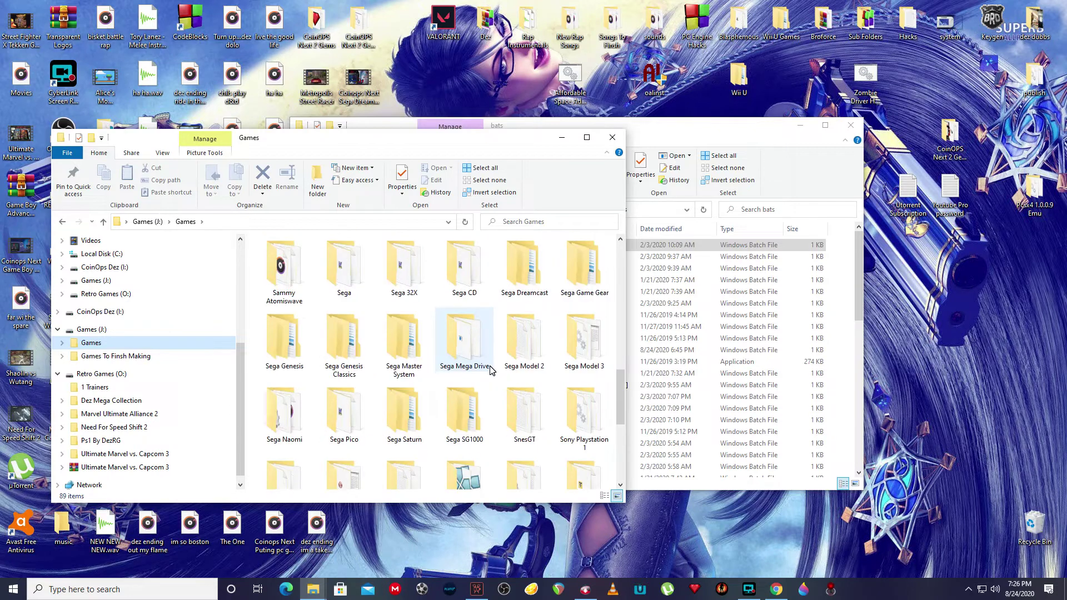
scroll(490, 371, "up", 3)
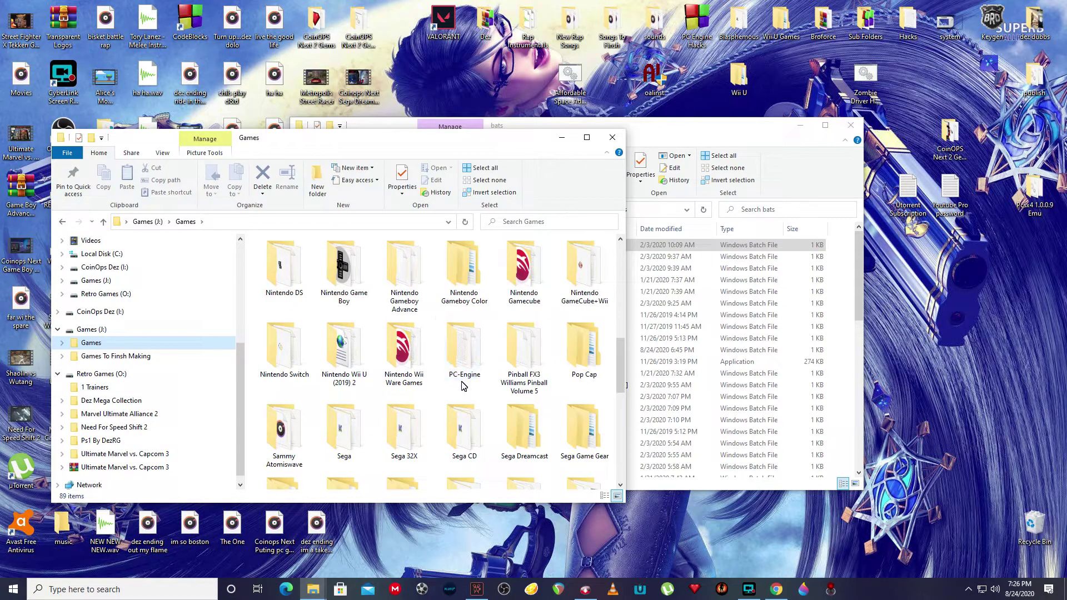
scroll(461, 386, "up", 3)
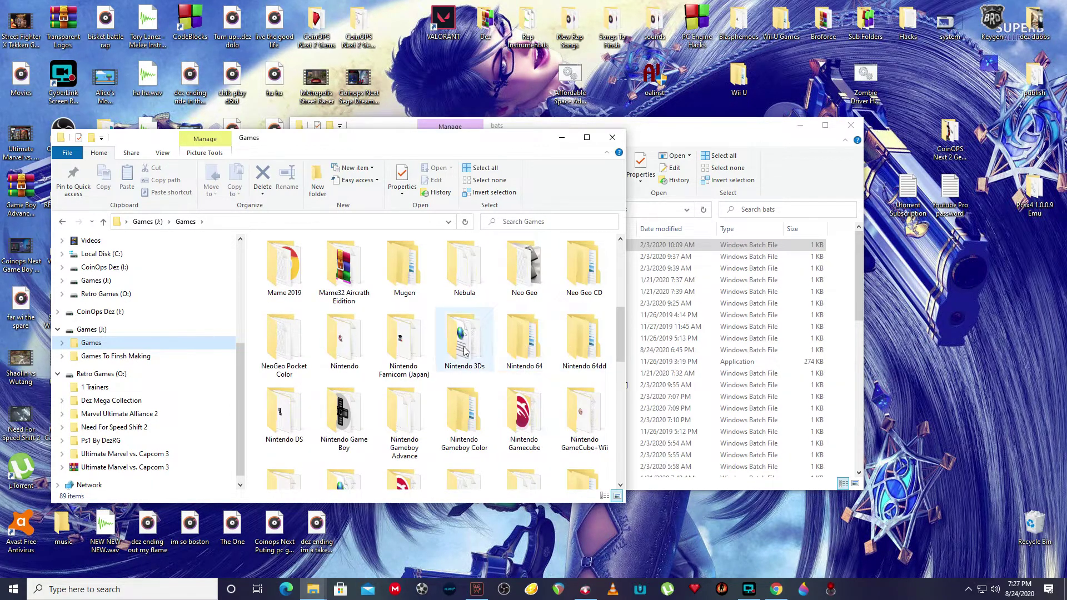
scroll(398, 407, "down", 3)
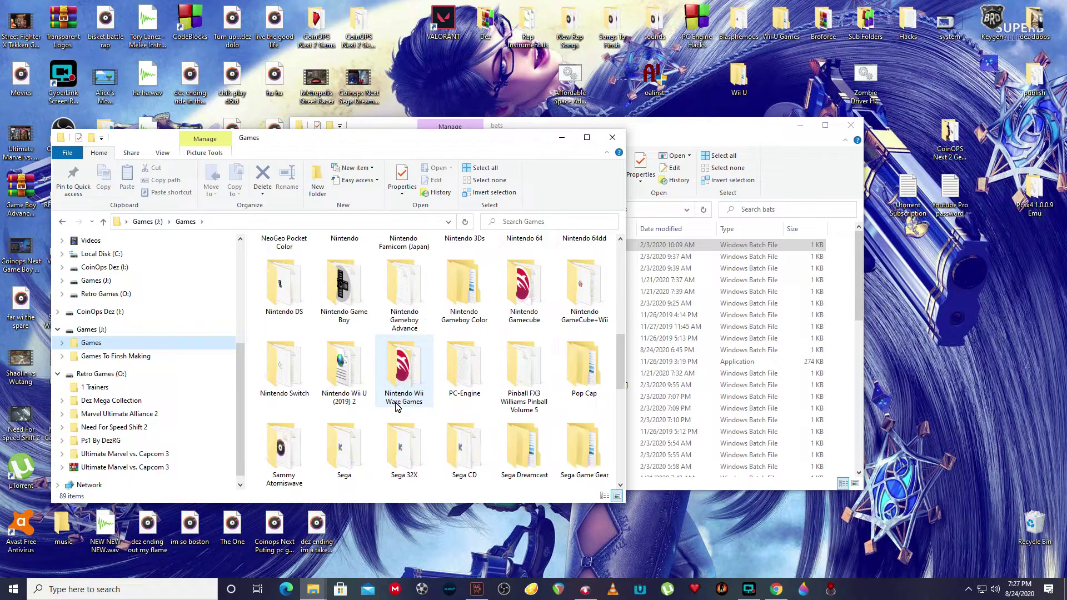
Look through Nintendo Wii U (2019) 2's NonWorking Games, then switch to Working Games.
double_click(353, 382)
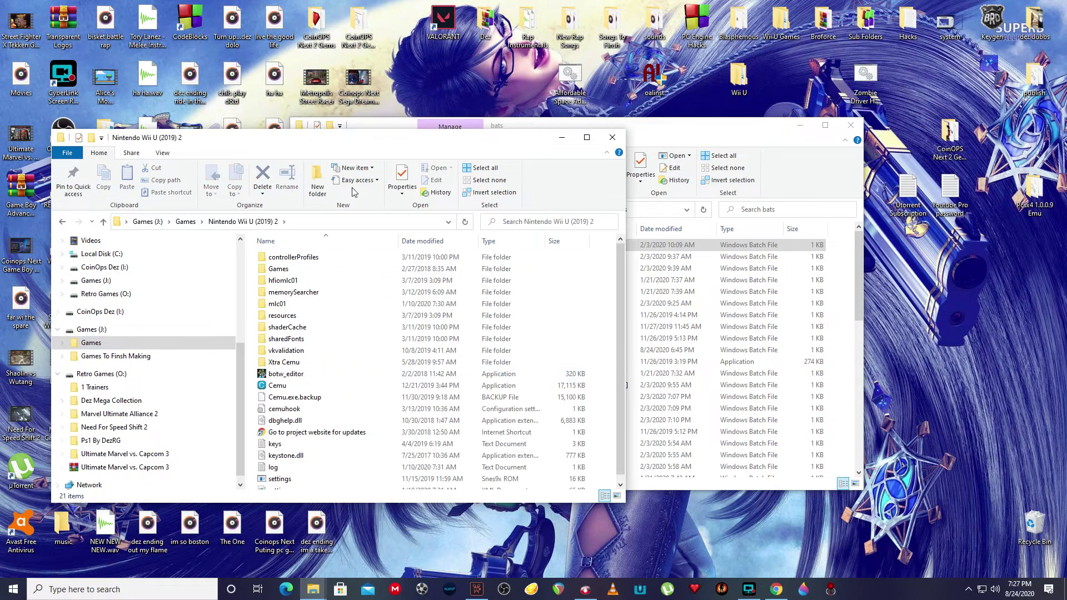
left_click(282, 273)
double_click(282, 270)
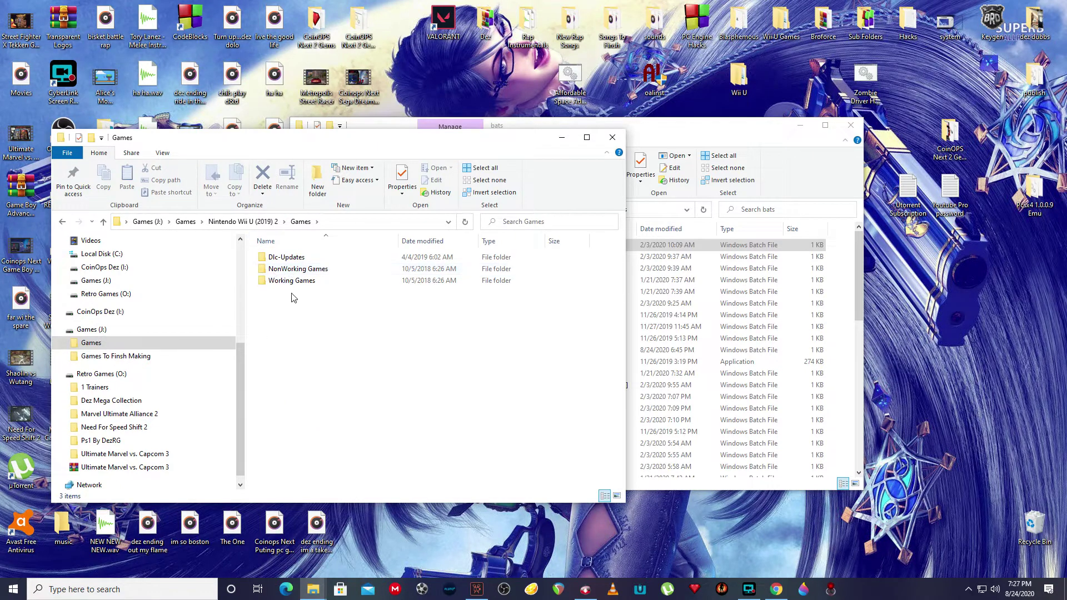
double_click(290, 272)
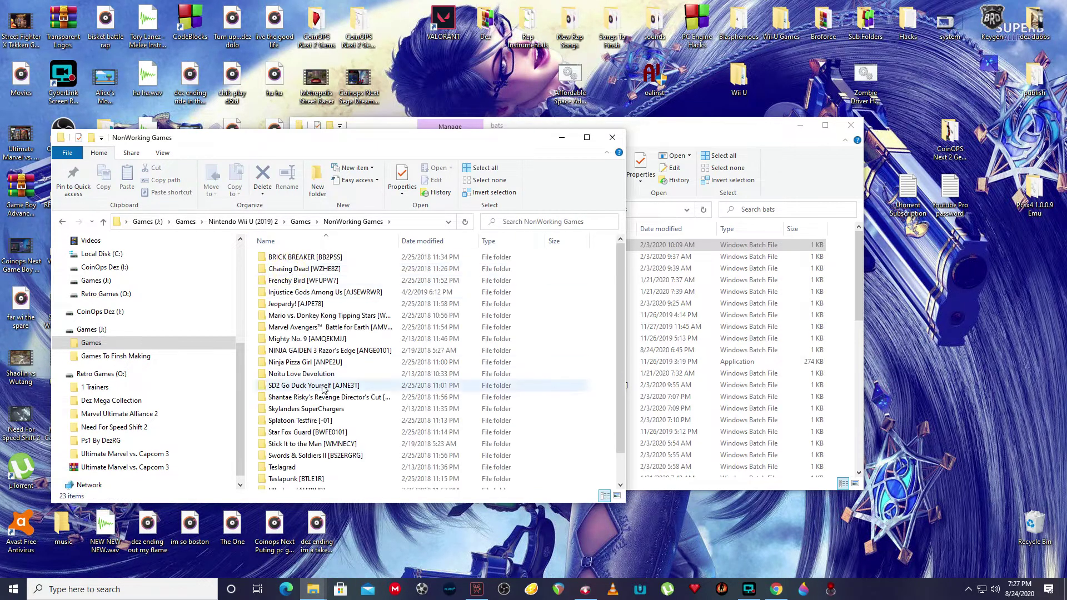
scroll(375, 281, "down", 1)
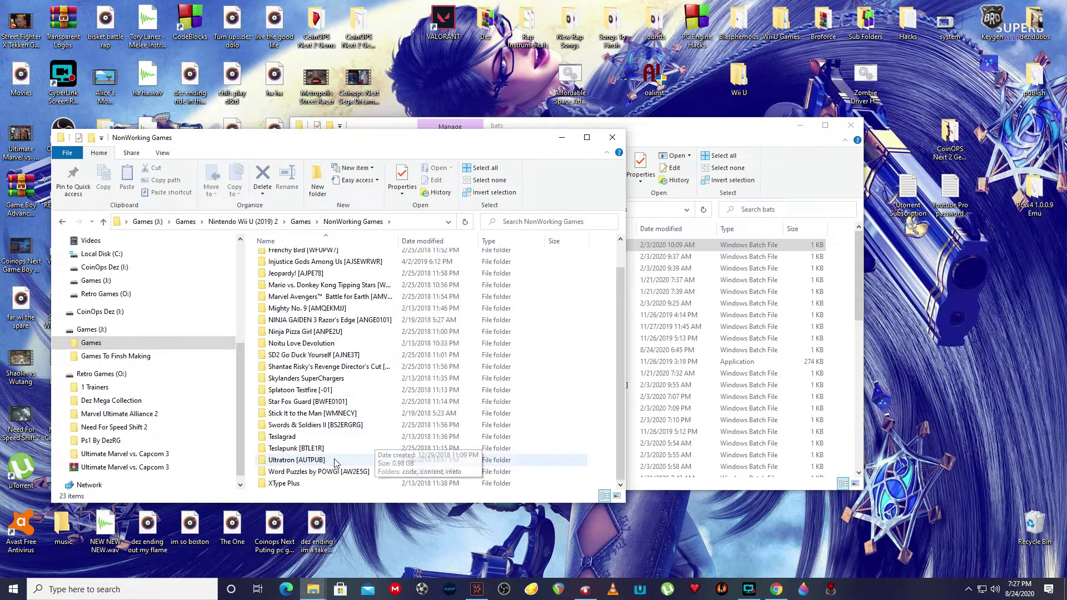
scroll(339, 450, "up", 1)
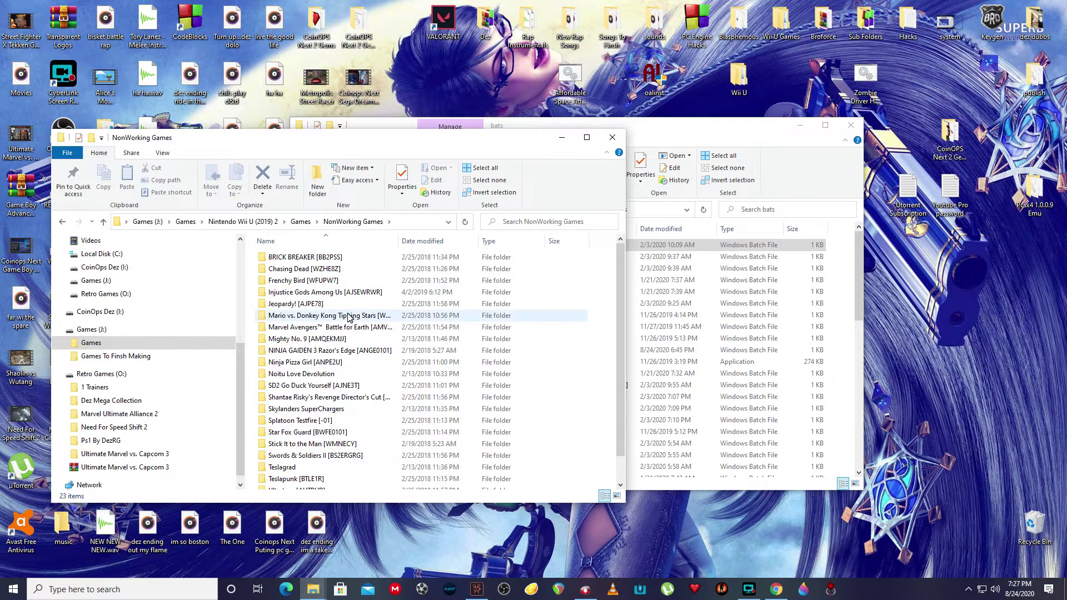
scroll(349, 317, "down", 1)
scroll(341, 412, "up", 1)
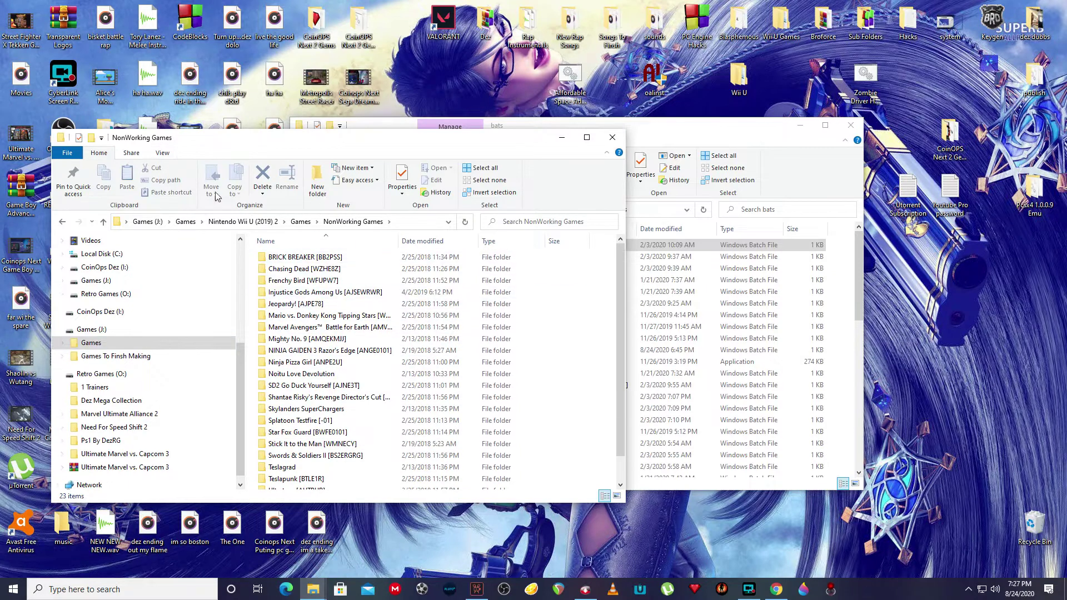
left_click(63, 225)
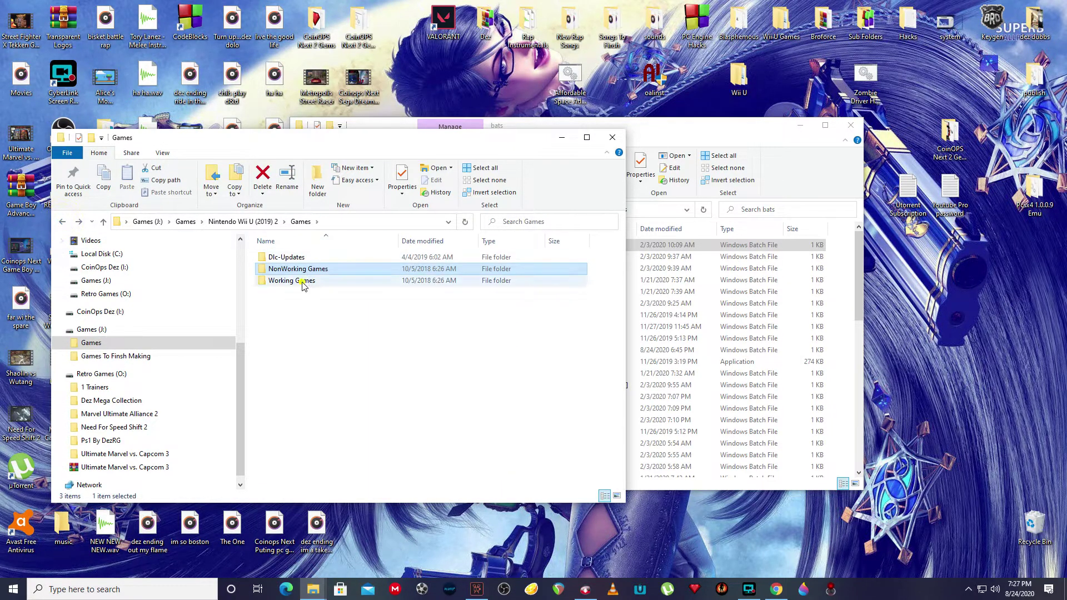
double_click(303, 281)
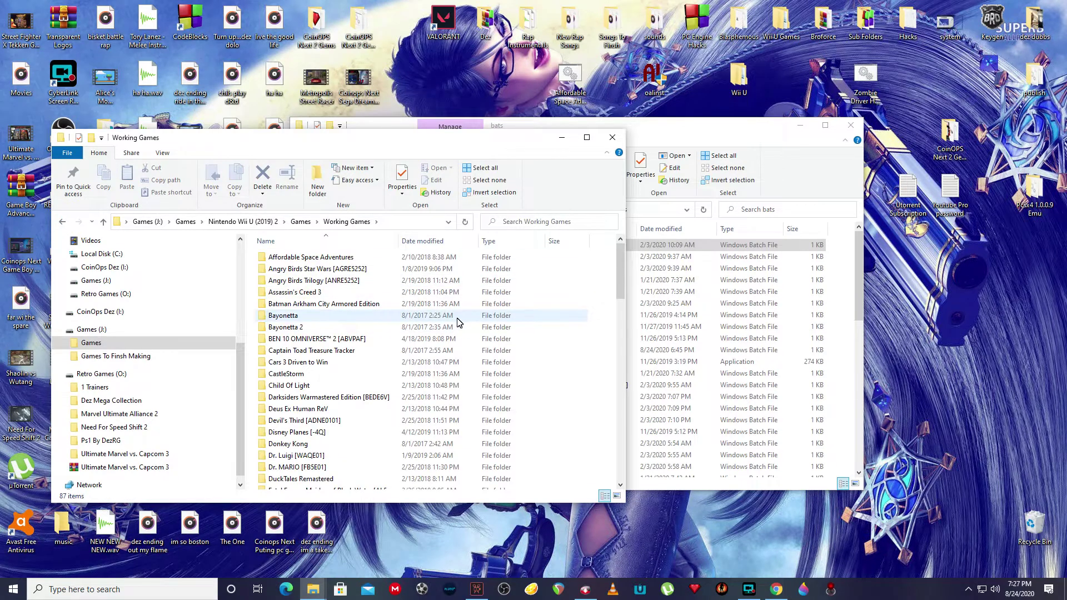
Scroll to the Kirby and the Rainbow Curse [AXYE0101] folder and cancel renaming it.
scroll(458, 323, "down", 3)
scroll(458, 323, "down", 3)
scroll(458, 322, "down", 2)
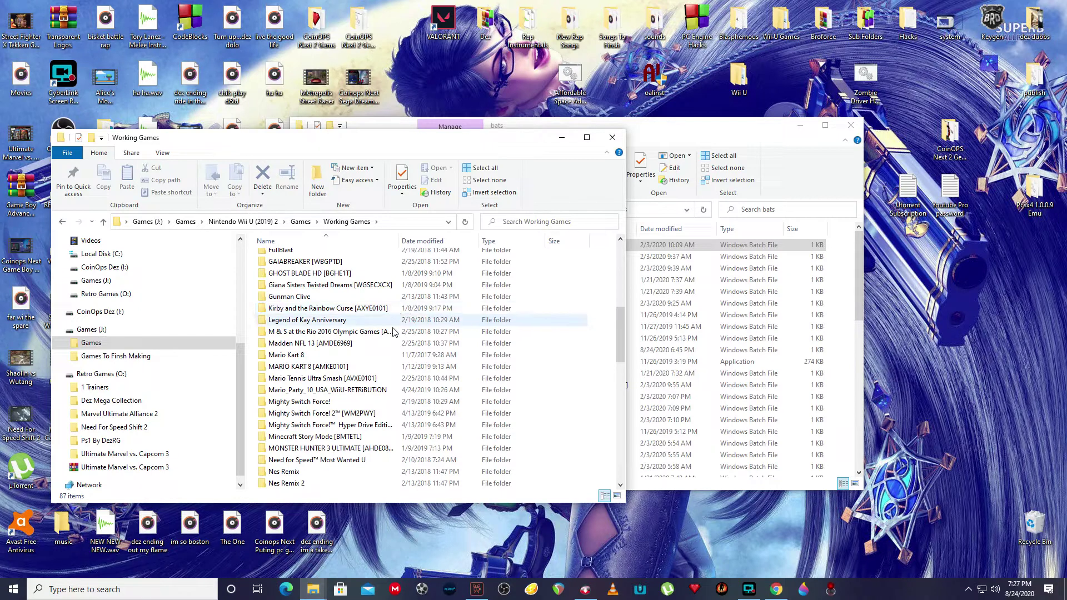
left_click(314, 311)
left_click(314, 312)
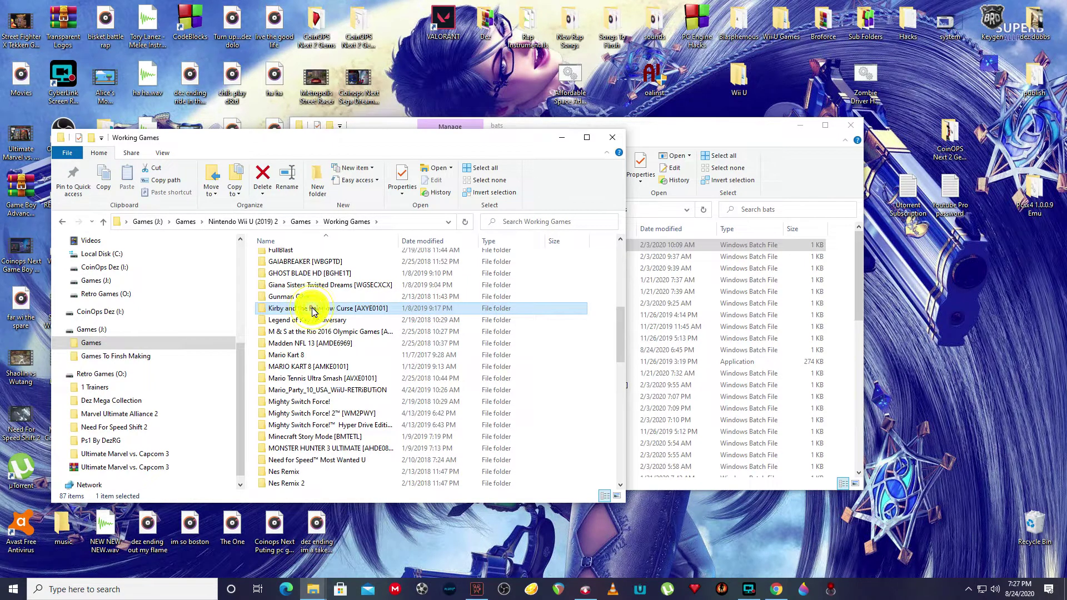
left_click(410, 139)
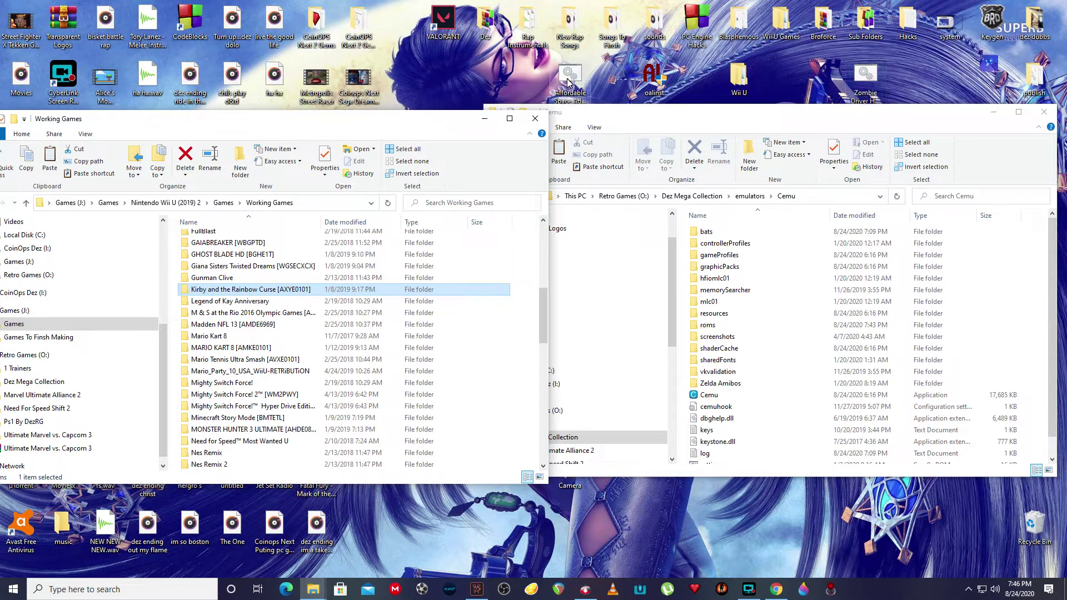
Close Working Games, reopen Cemu from emulators, and glance at its bats folder.
left_click(535, 120)
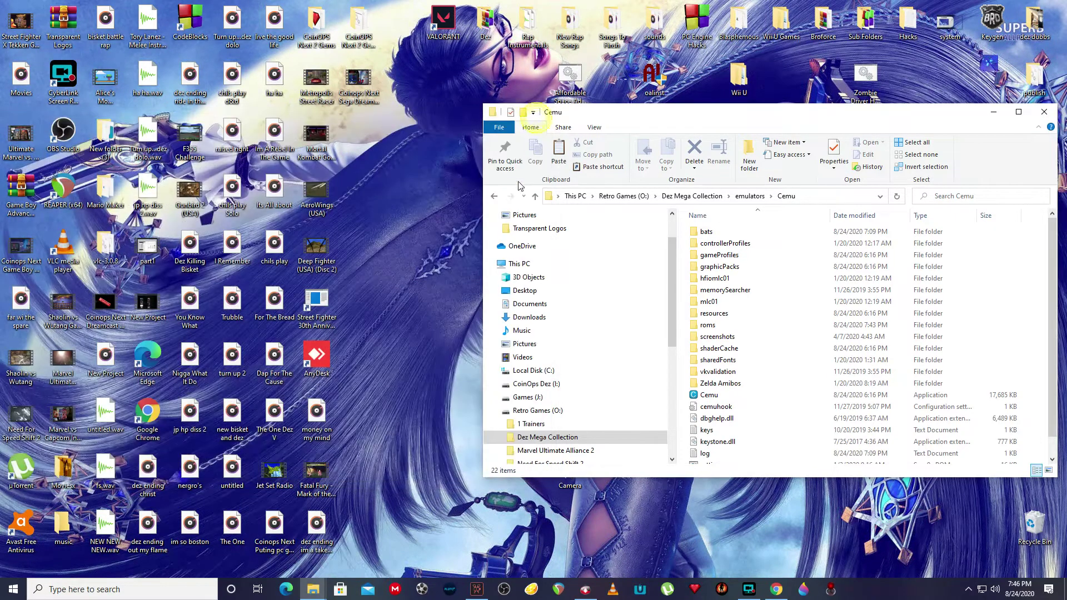
left_click(495, 197)
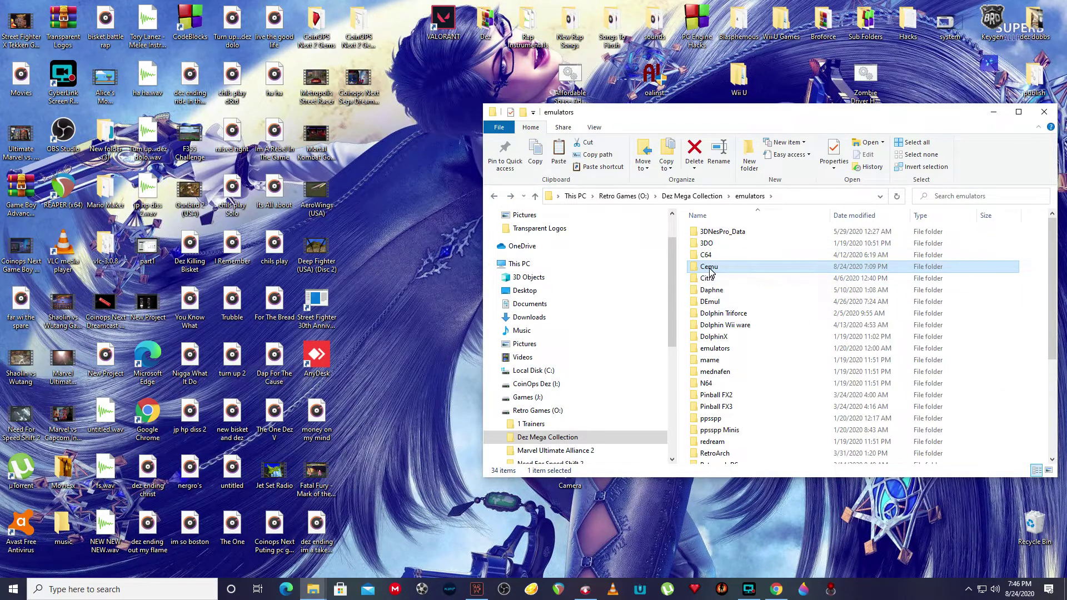
double_click(710, 268)
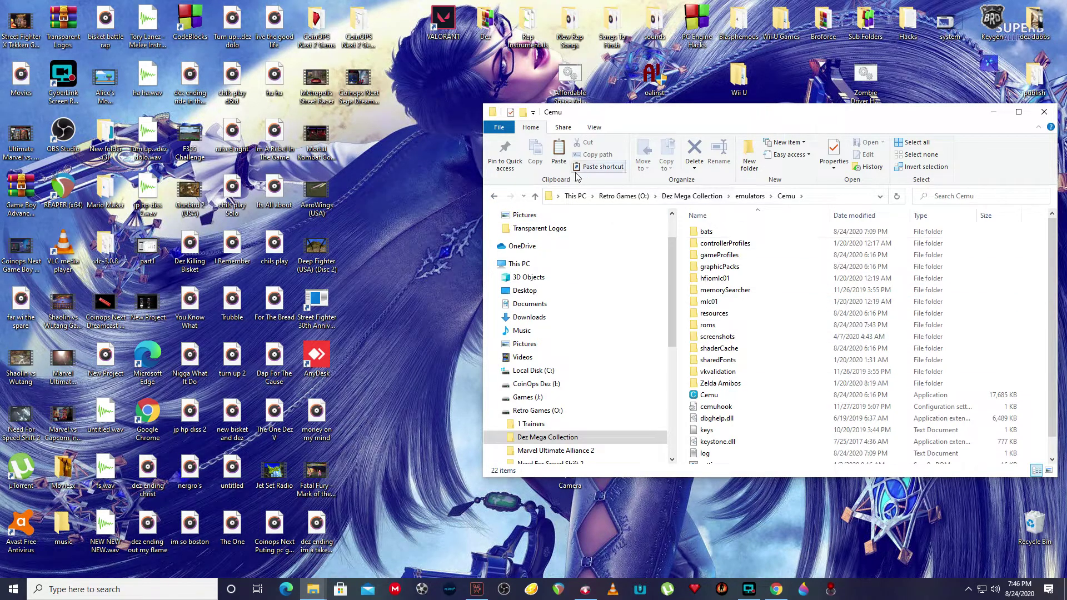
left_click(494, 199)
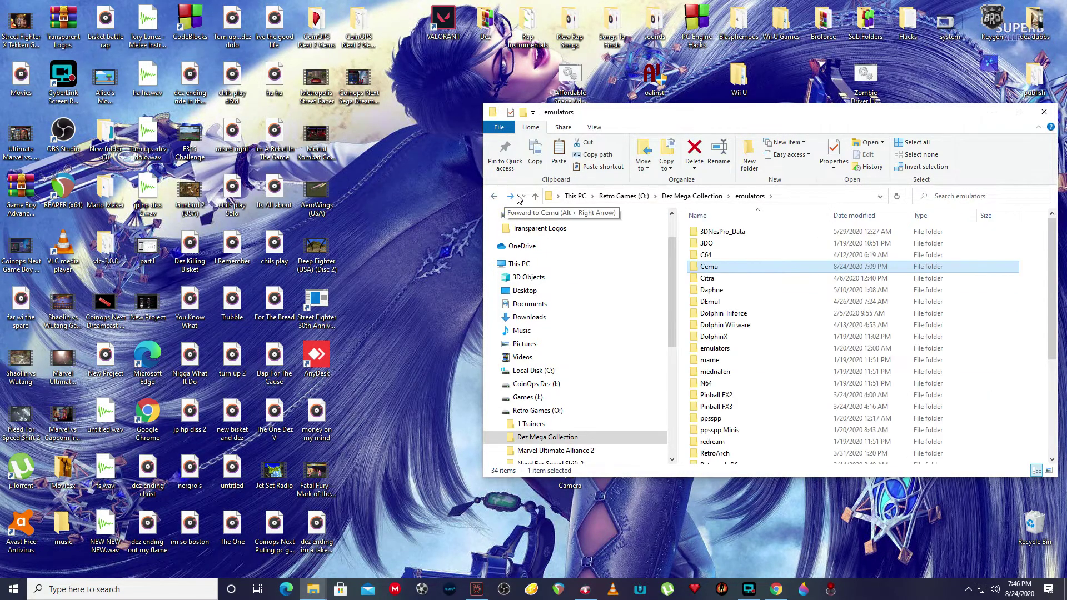
double_click(722, 262)
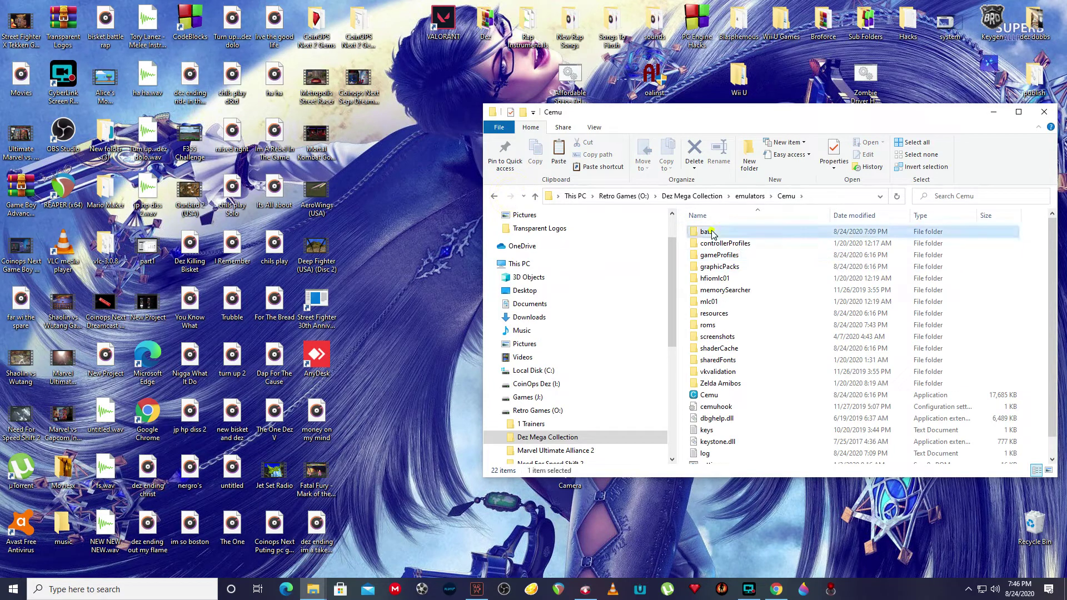
double_click(709, 232)
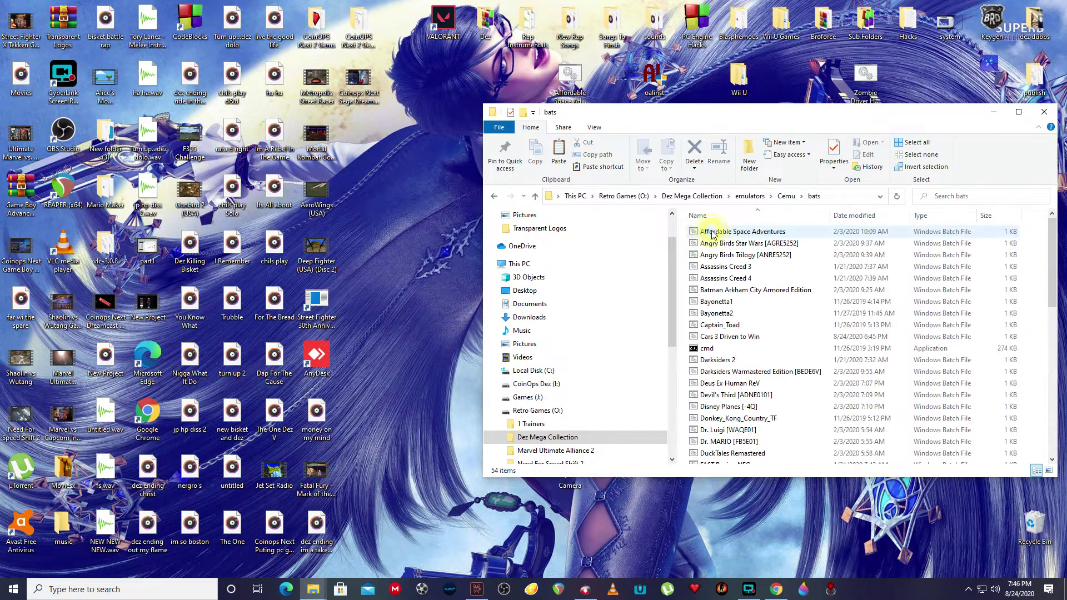
left_click(494, 197)
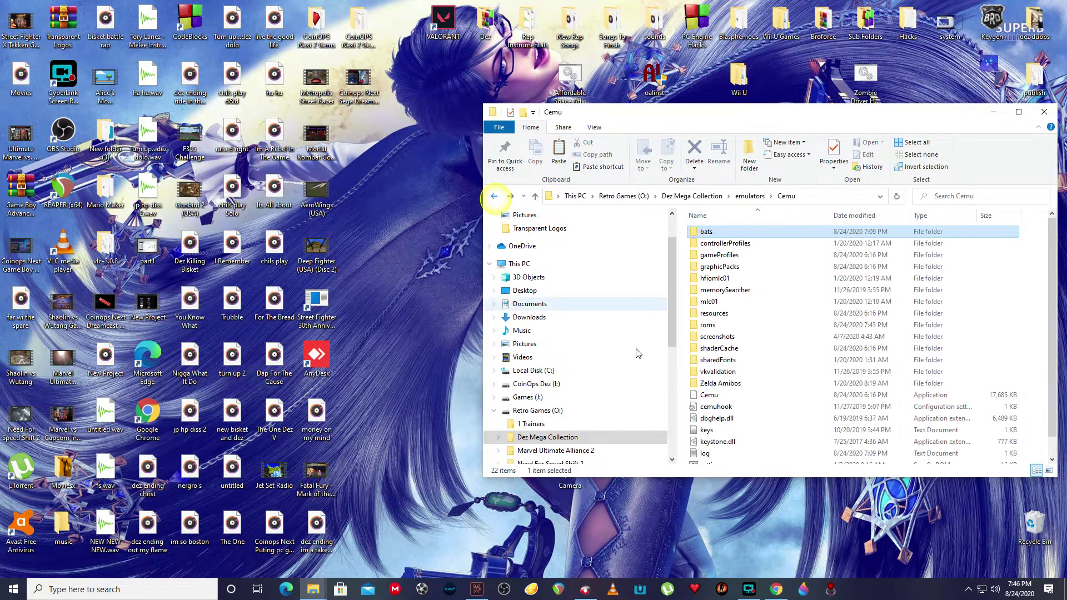
Centre the Cemu window, then open roms and scroll down toward the Kirby folder.
double_click(707, 325)
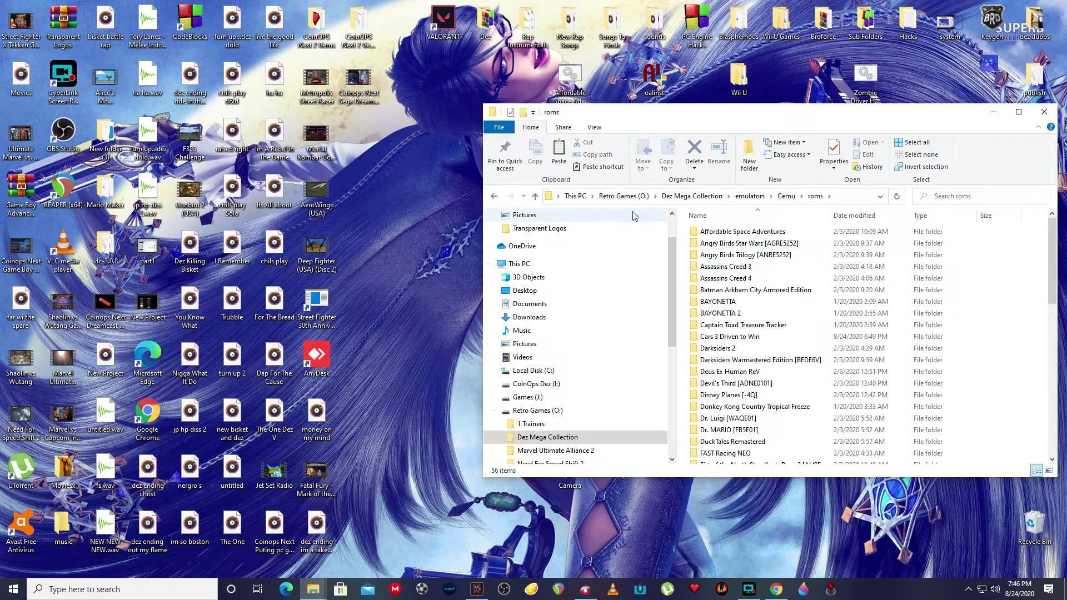
left_click(495, 197)
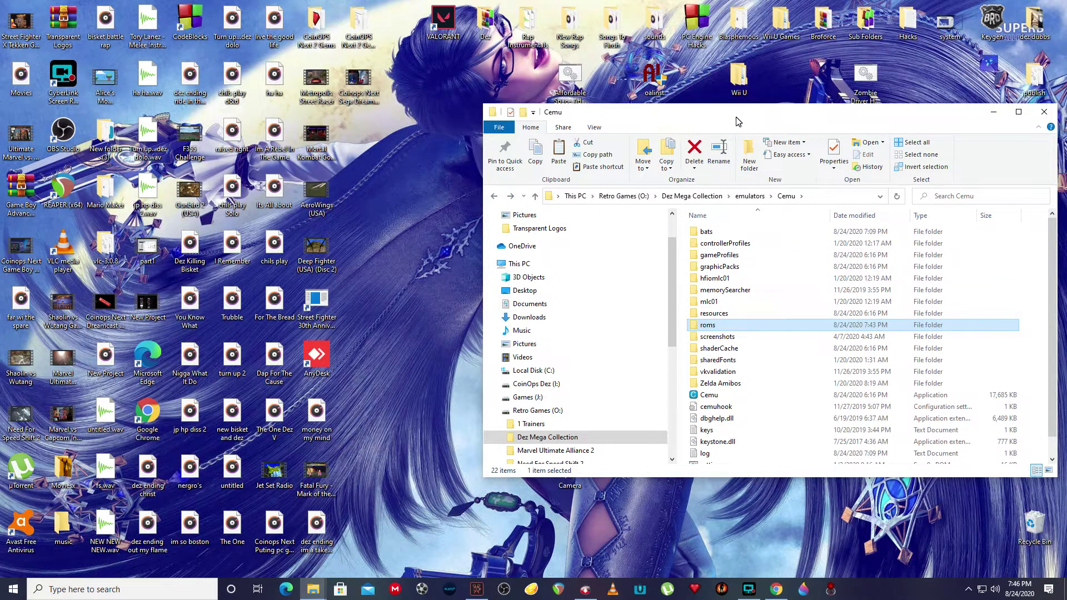
left_click_drag(738, 122, 626, 148)
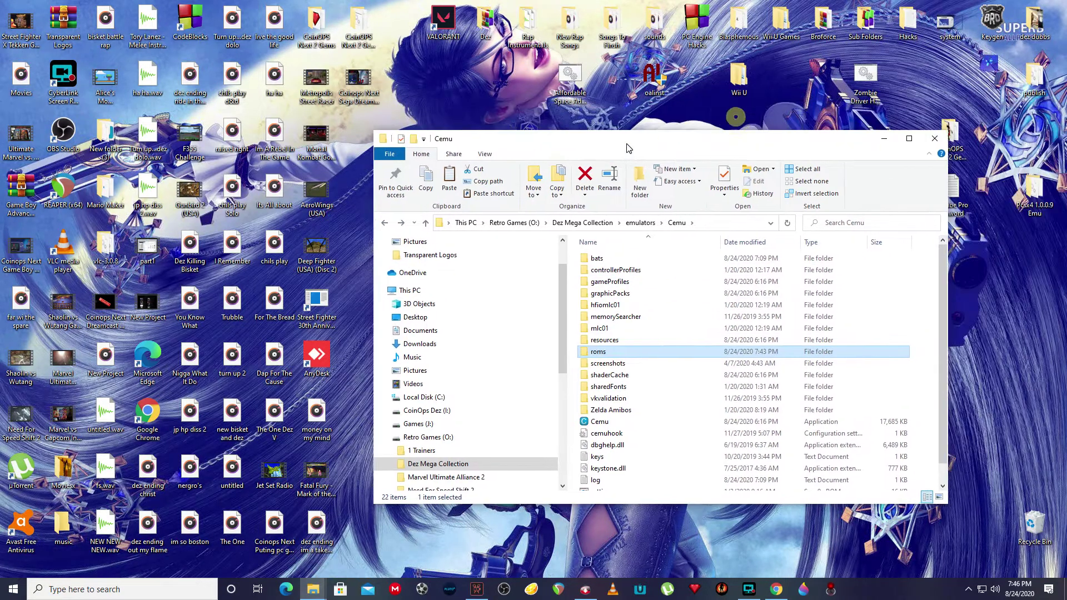
left_click(600, 354)
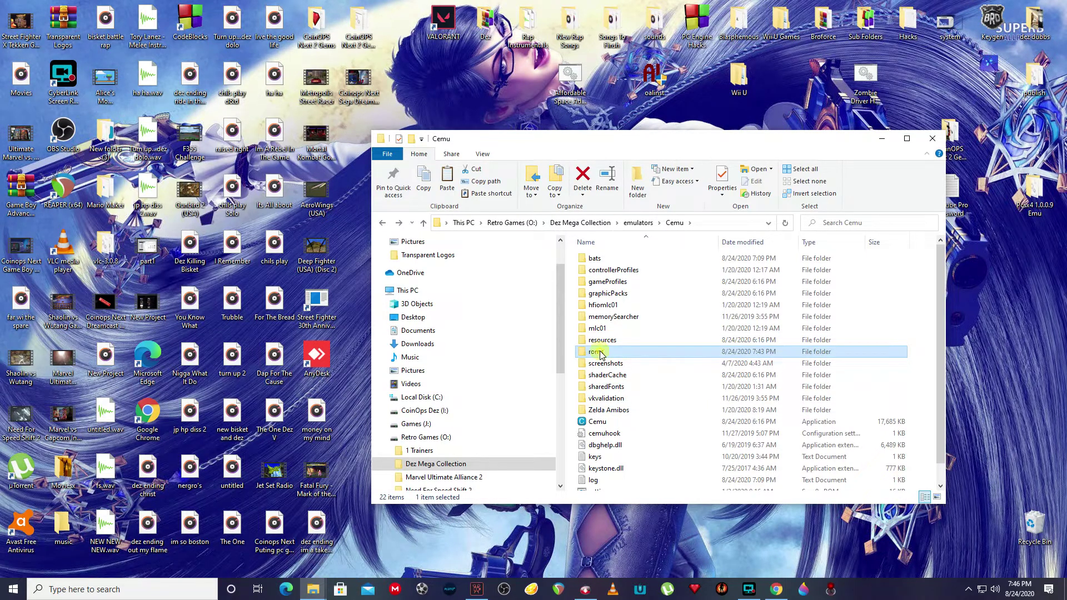
double_click(600, 354)
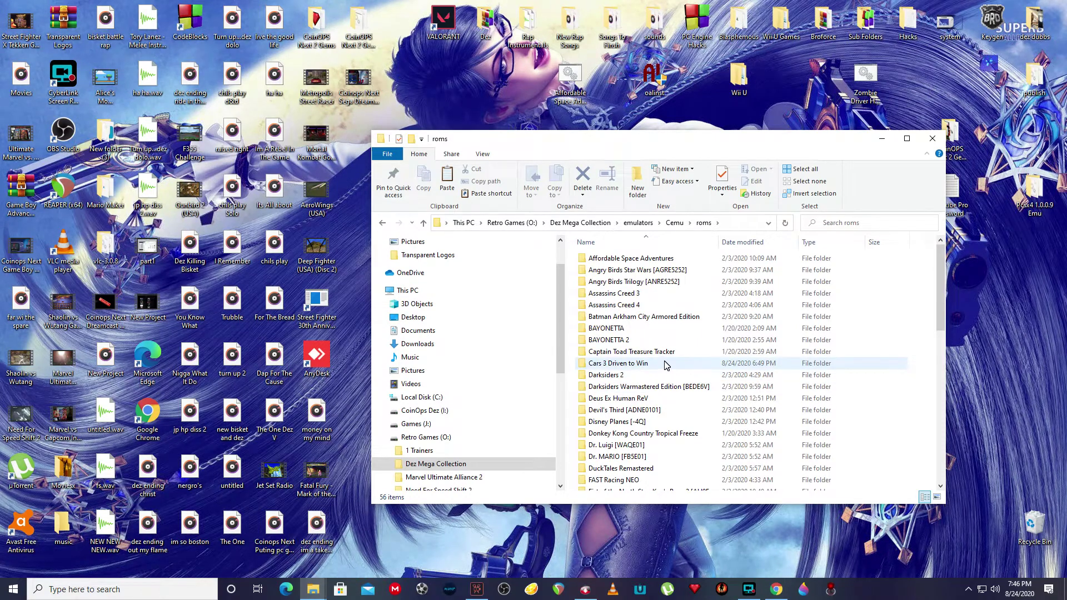
scroll(667, 365, "down", 4)
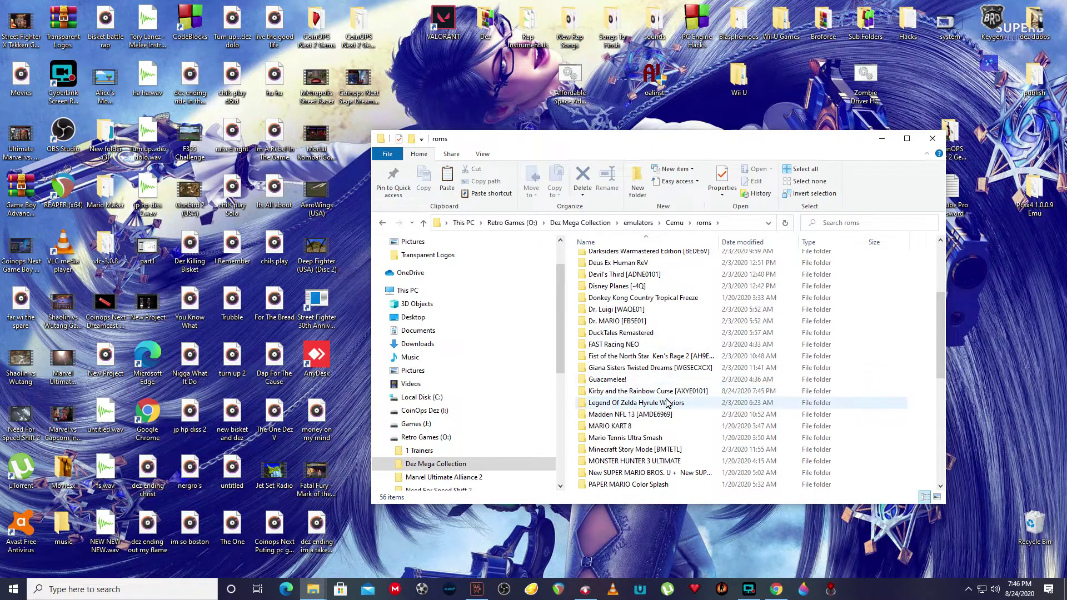
mouse_move(635, 402)
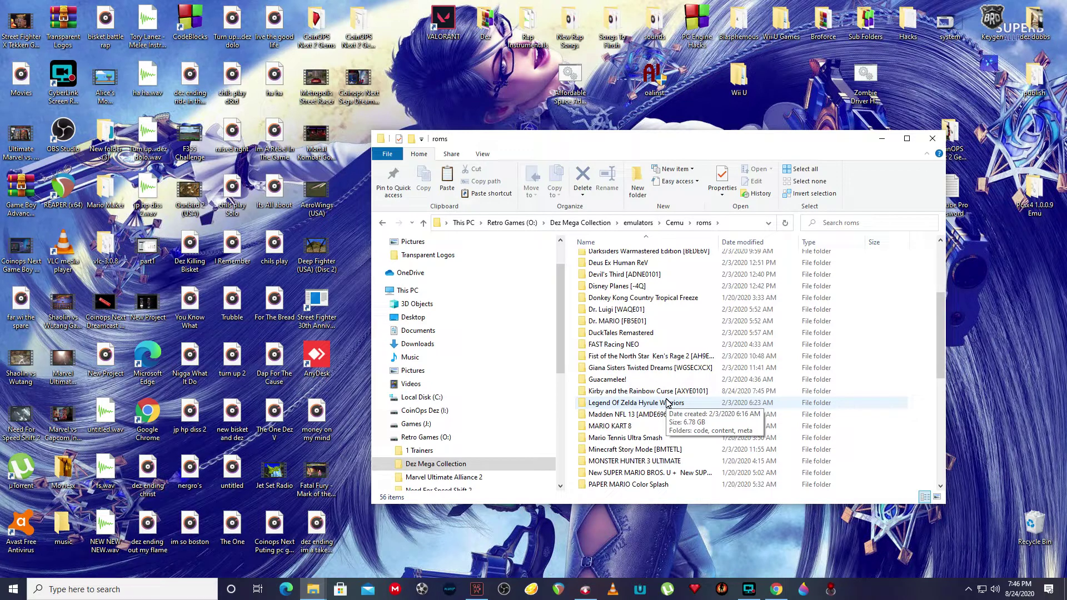
Copy the Kirby and the Rainbow Curse [AXYE0101] folder name from its rename box.
left_click(627, 392)
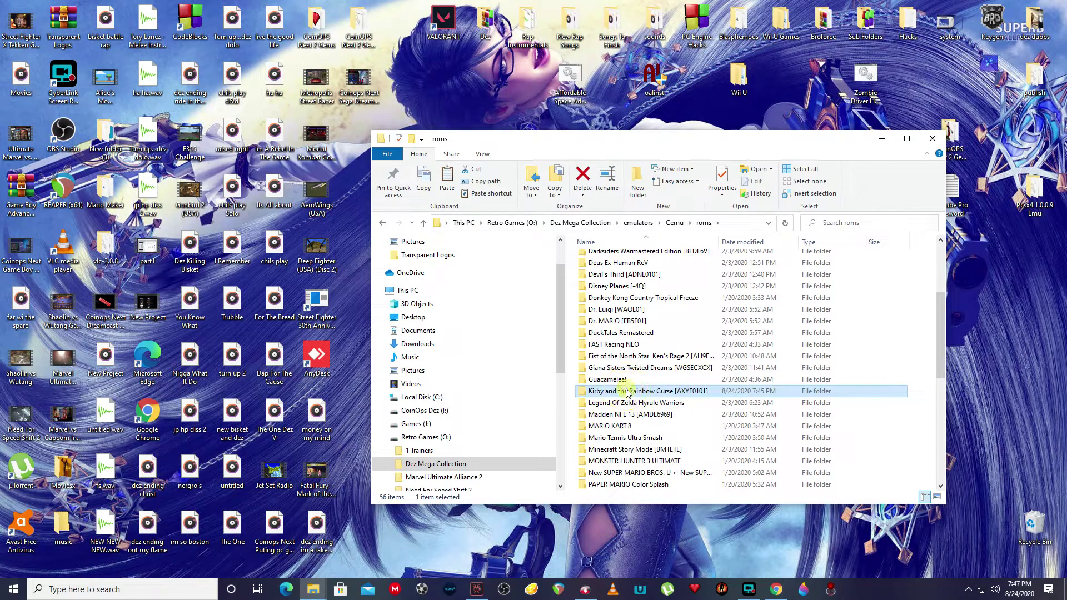
left_click(627, 392)
right_click(627, 390)
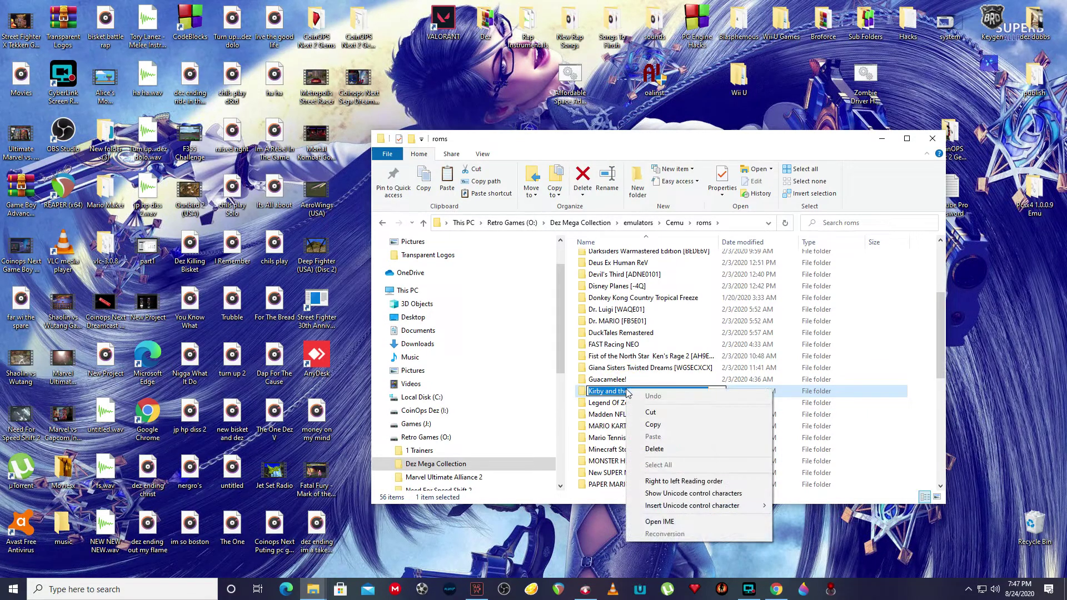
left_click(667, 426)
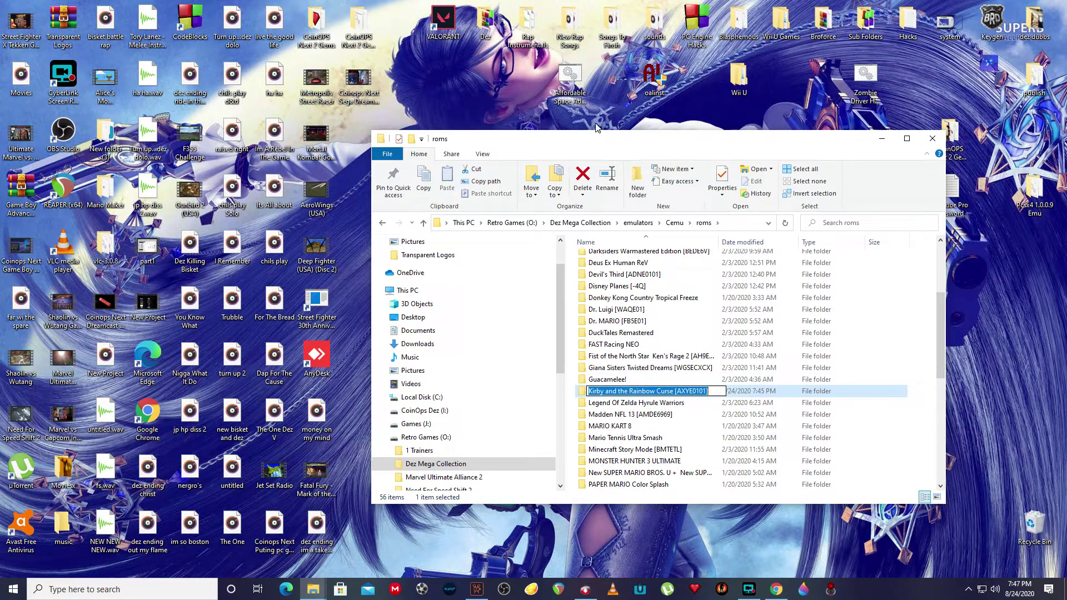
Paste the Kirby name over the desktop Affordable Space Adventures batch file's name.
left_click(572, 100)
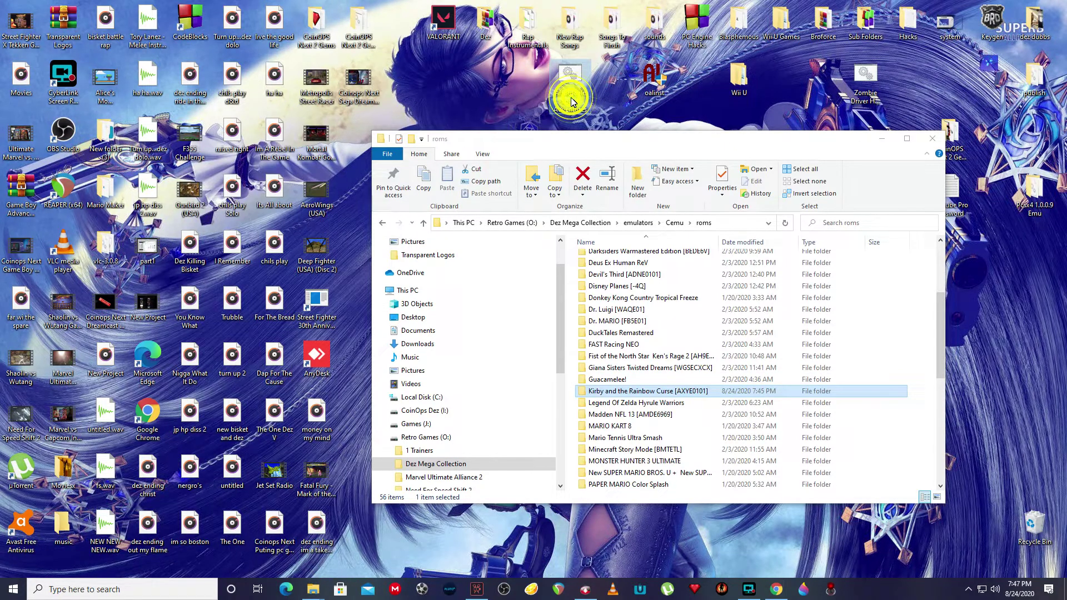
right_click(573, 100)
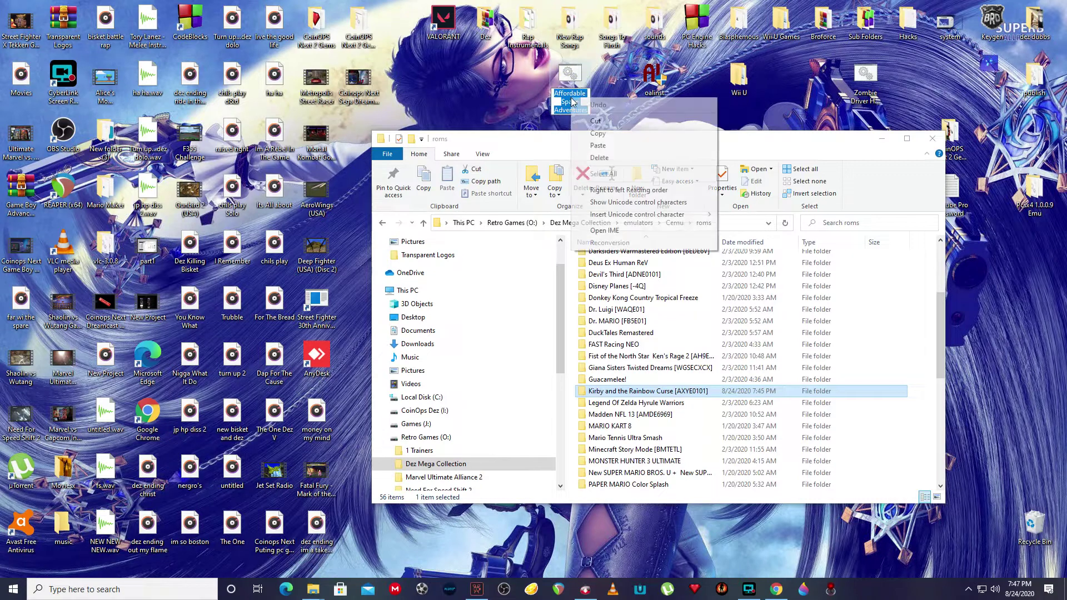
left_click(600, 145)
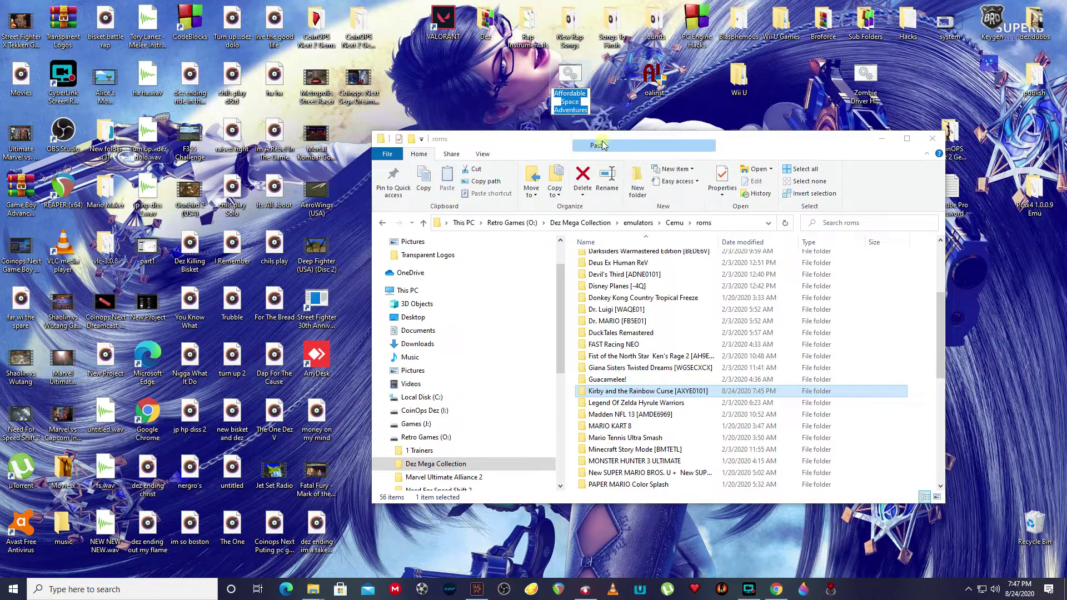
left_click(608, 69)
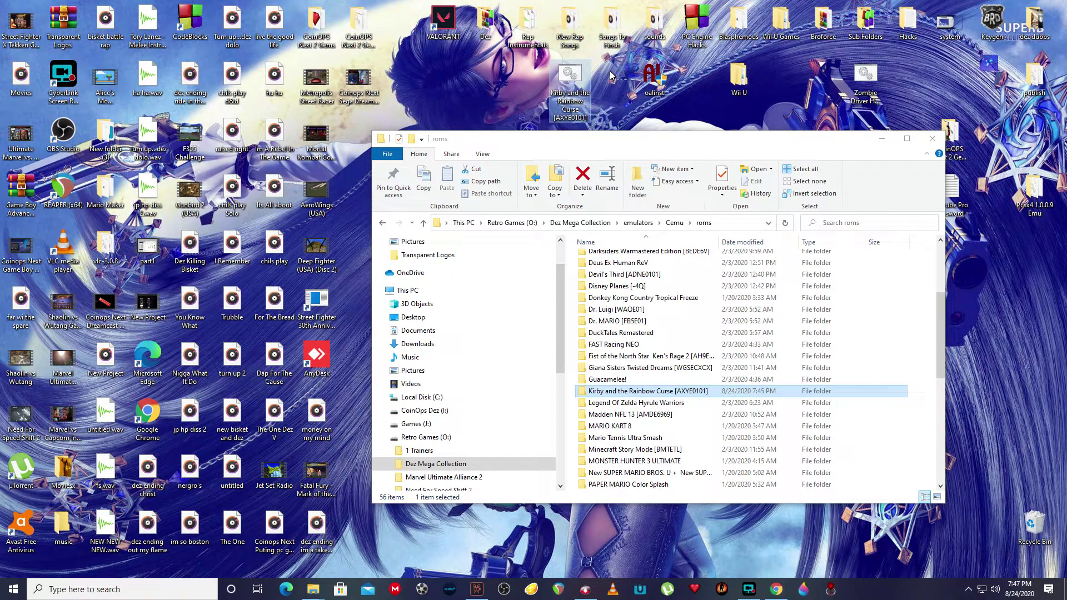
right_click(568, 75)
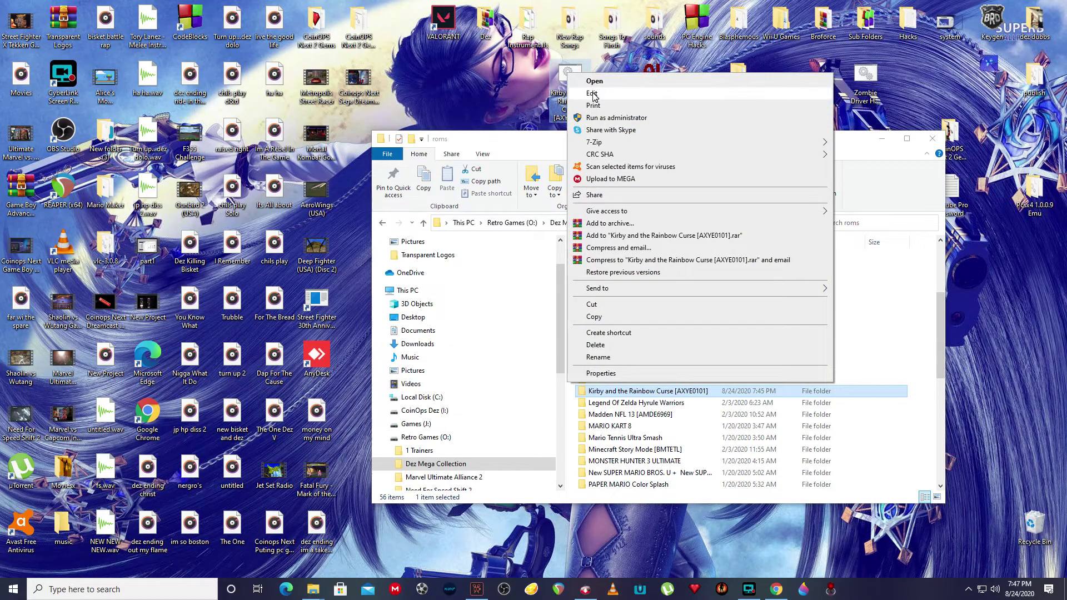
Edit the batch file, replacing Affordable Space Adventures in its path with the Kirby folder name.
left_click(592, 94)
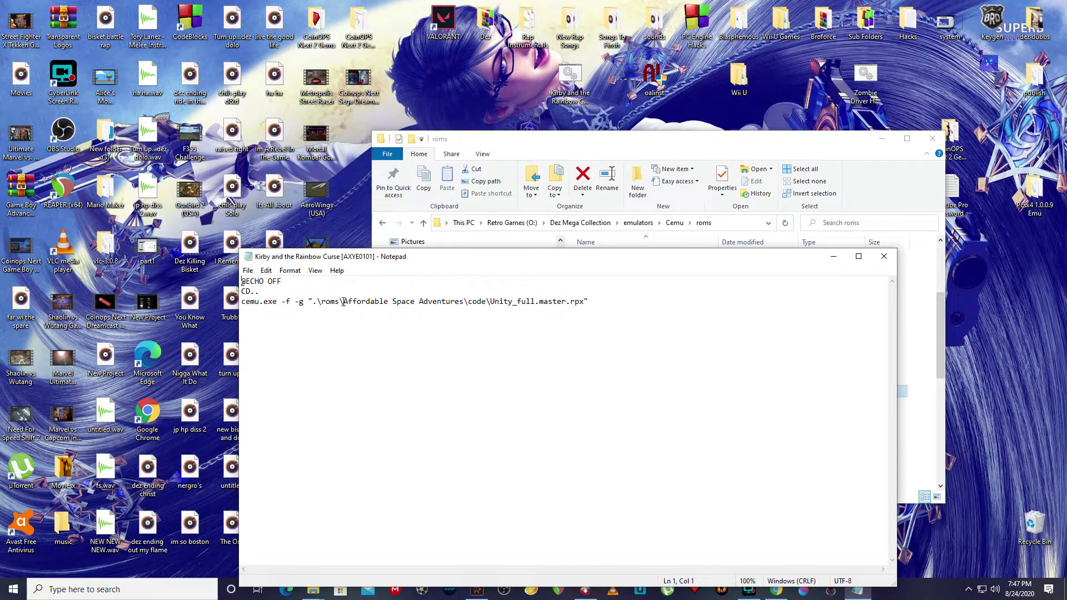
left_click_drag(343, 301, 463, 305)
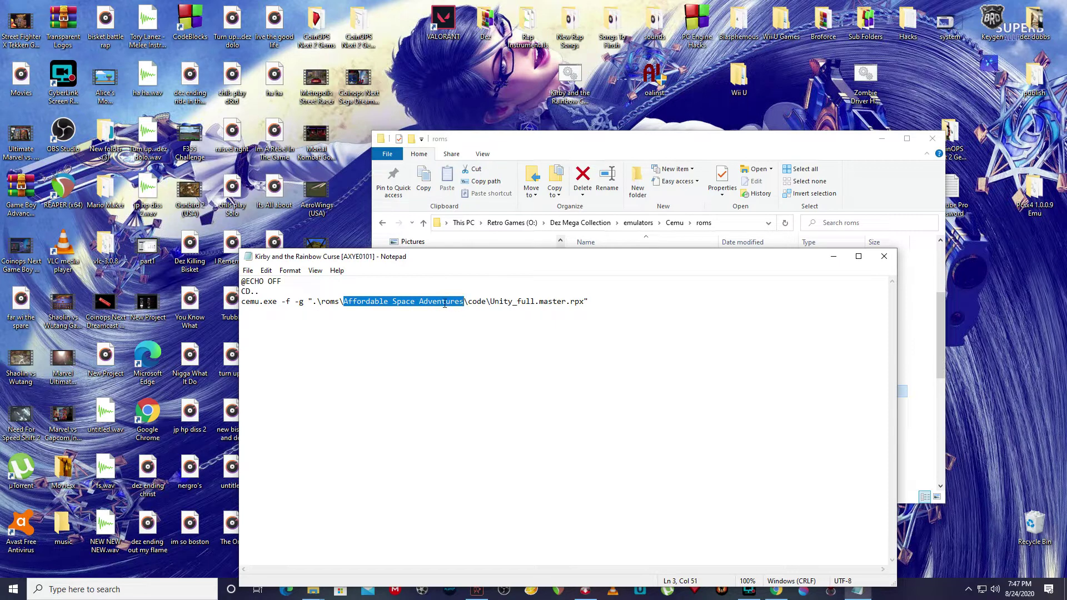
right_click(411, 303)
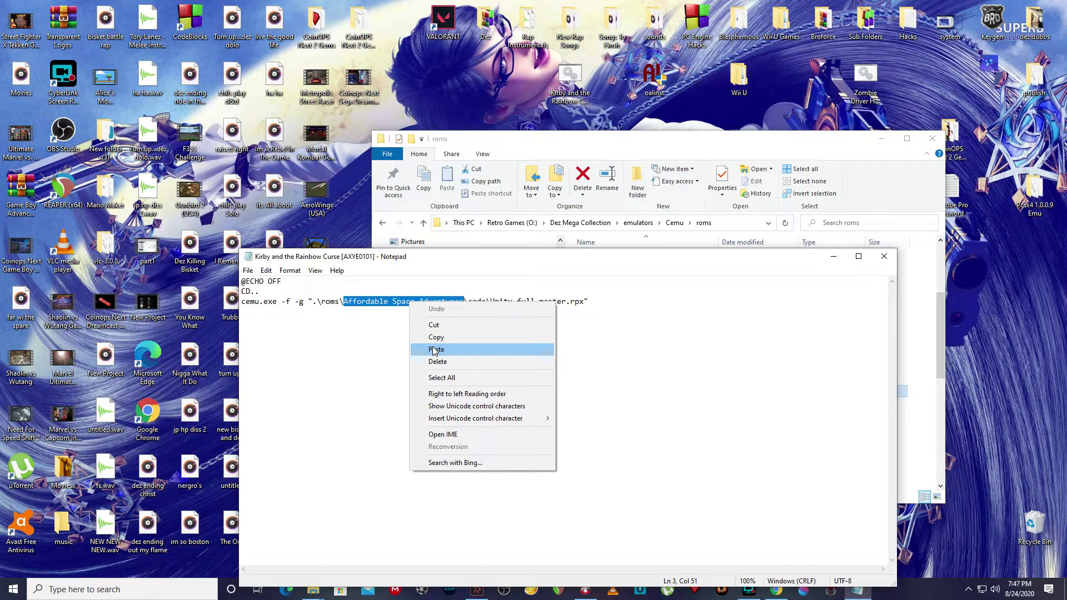
left_click(435, 350)
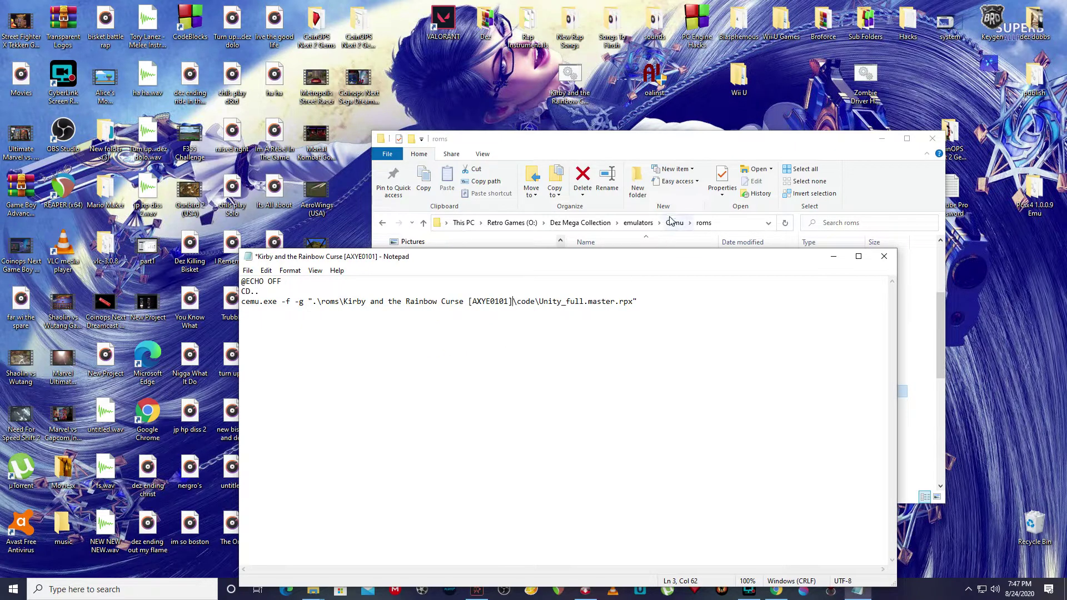
Open the Kirby game's code folder and copy the name 'seven' from seven.rpx.
left_click(653, 149)
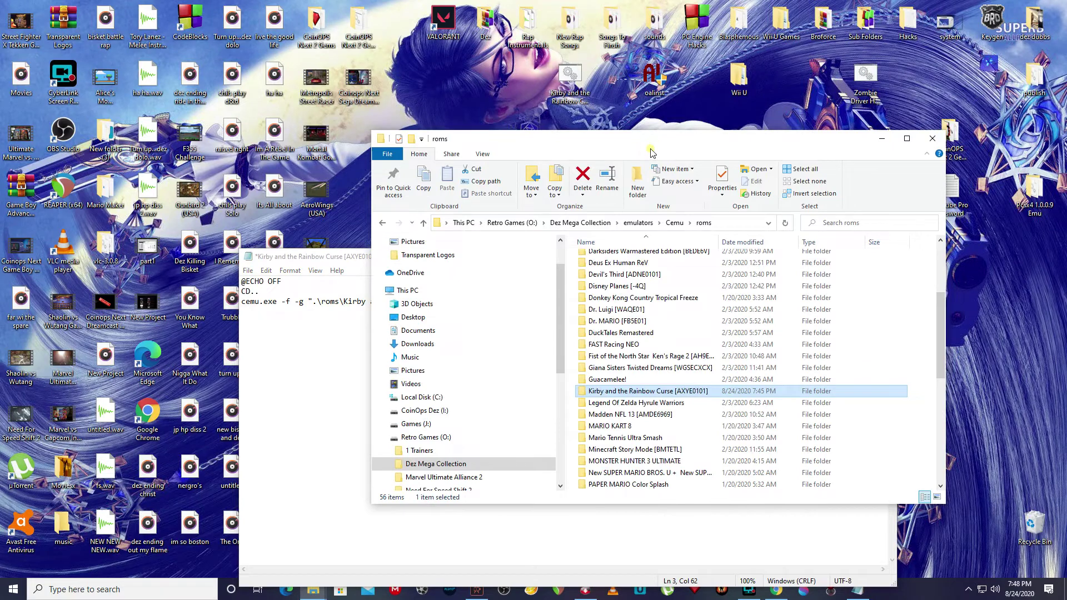
double_click(626, 391)
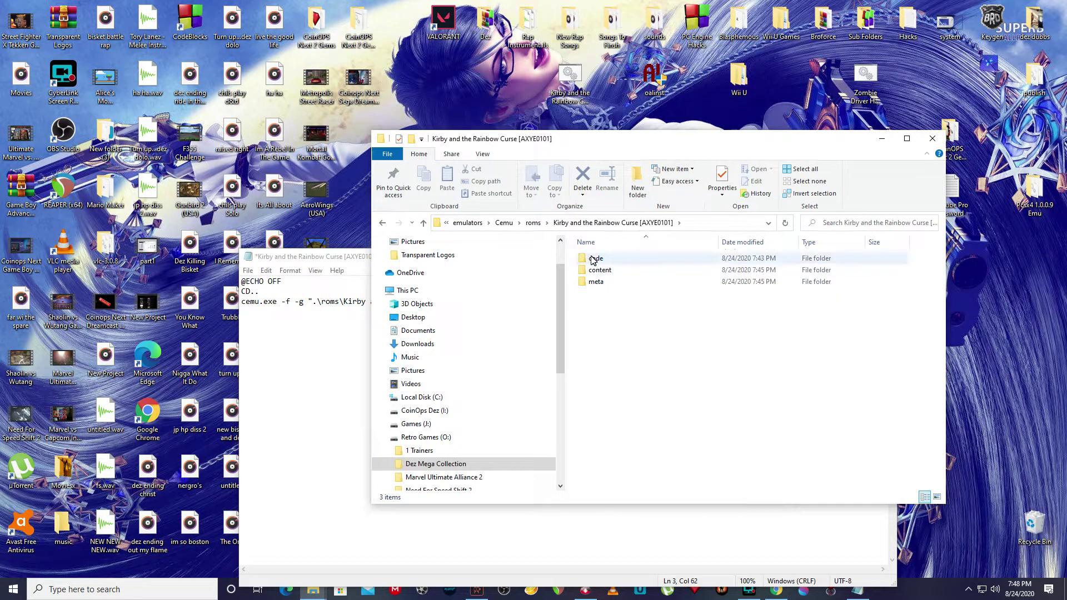
mouse_move(643, 142)
left_mouse_down()
mouse_move(853, 154)
mouse_move(593, 346)
left_mouse_up()
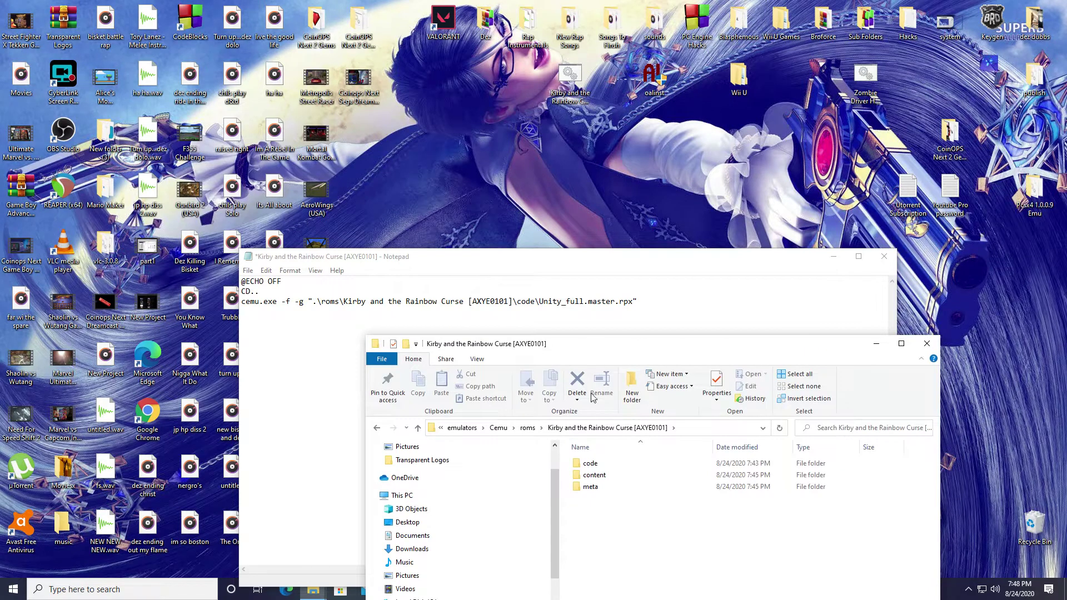
double_click(591, 467)
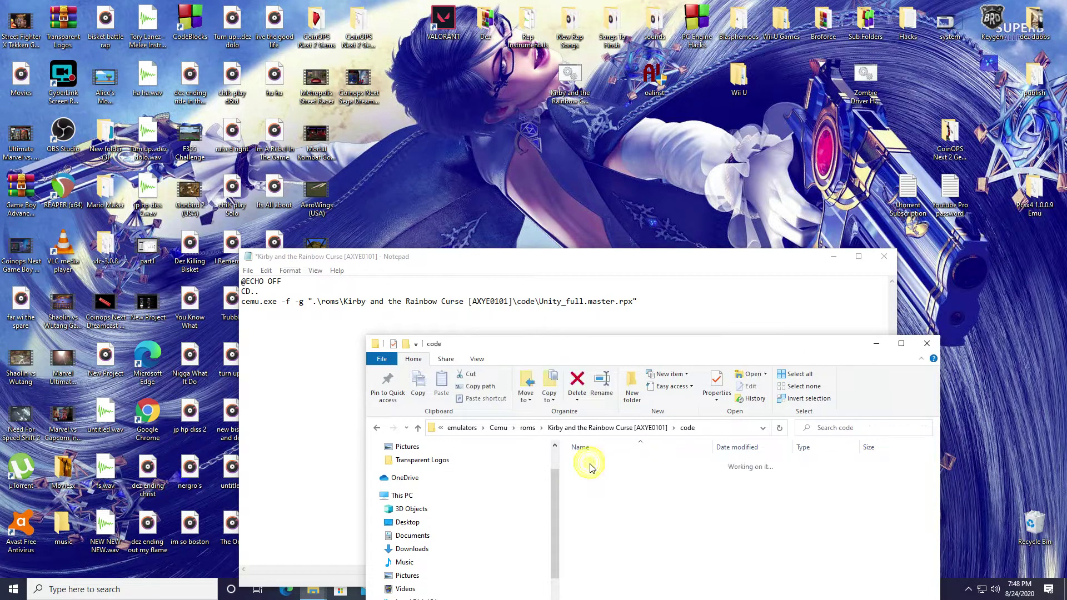
mouse_move(596, 486)
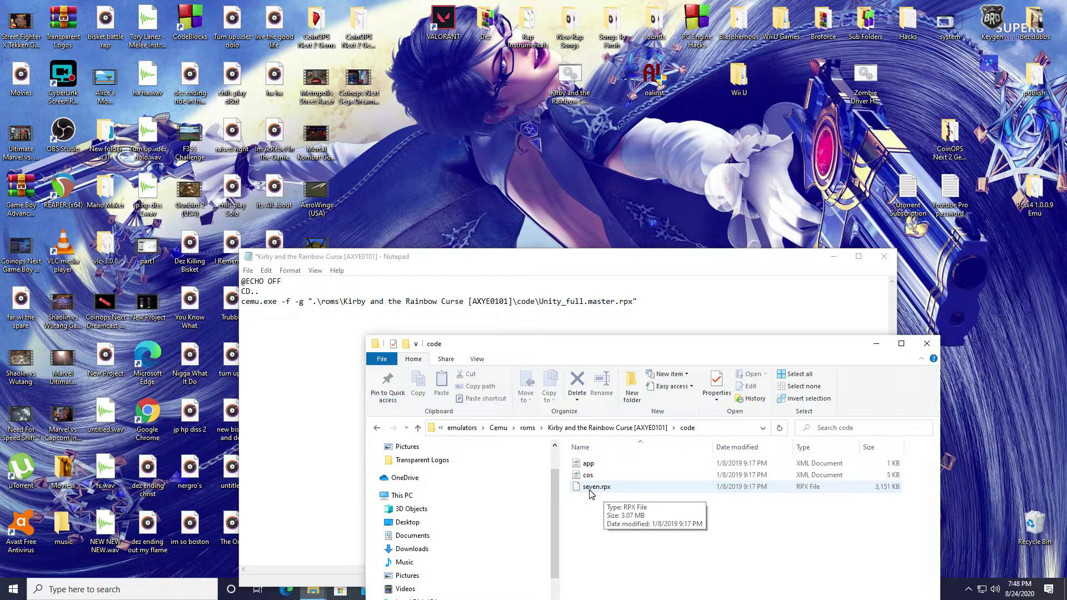
left_click(593, 489)
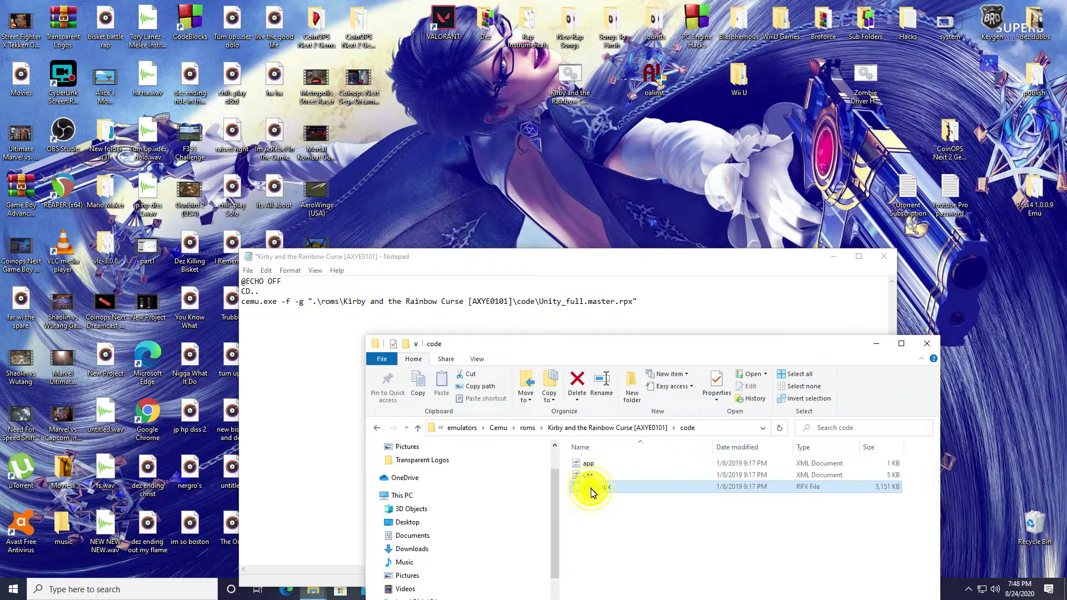
left_click(593, 492)
right_click(593, 492)
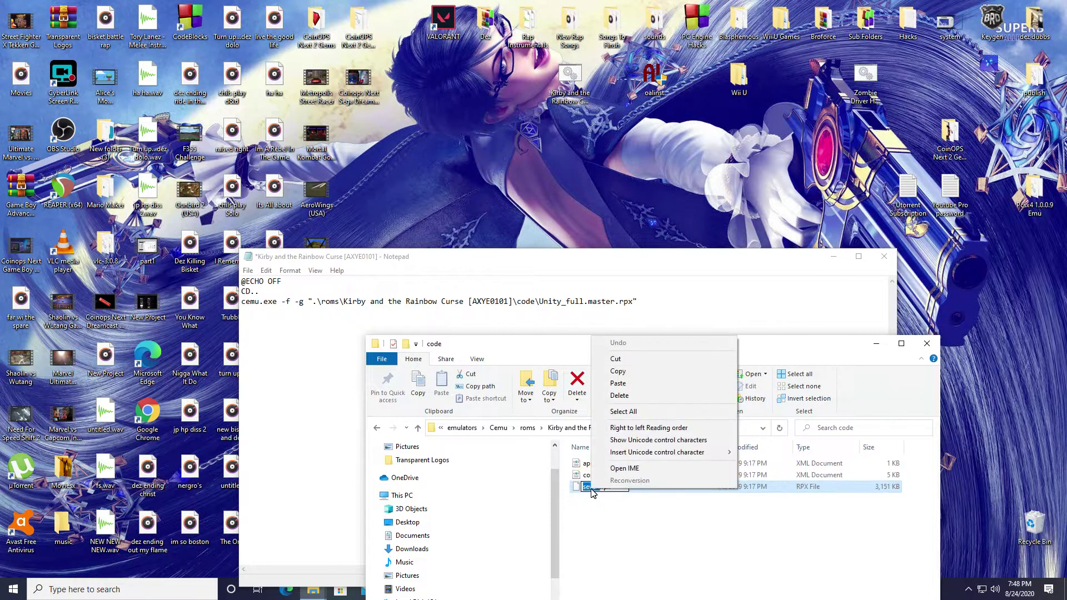
left_click(619, 372)
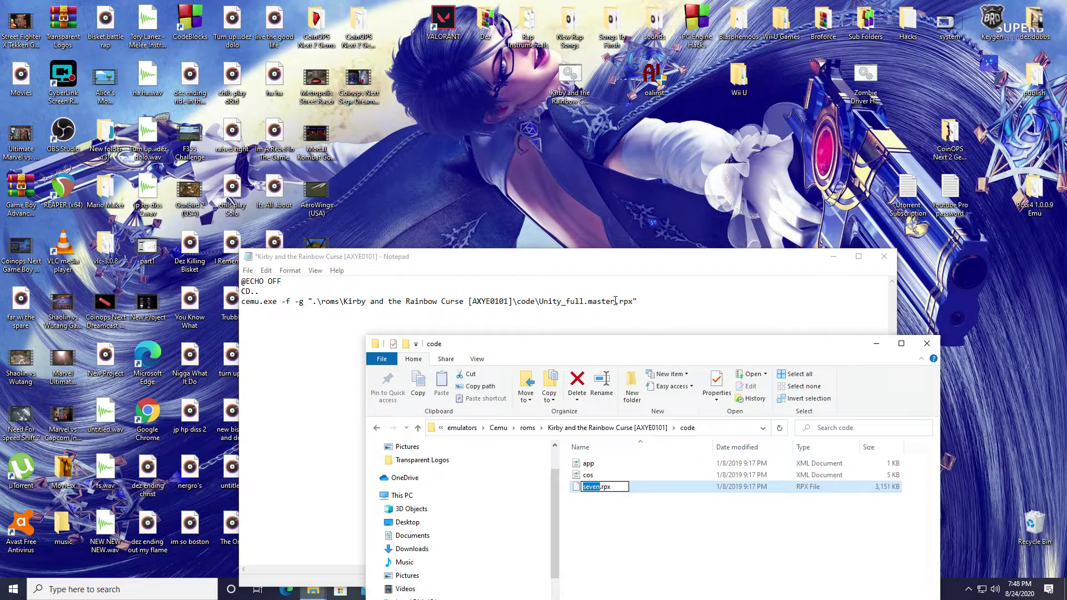
Replace Unity_full.master with seven in the batch file, then save and close it.
left_click(615, 301)
left_click_drag(615, 301, 540, 303)
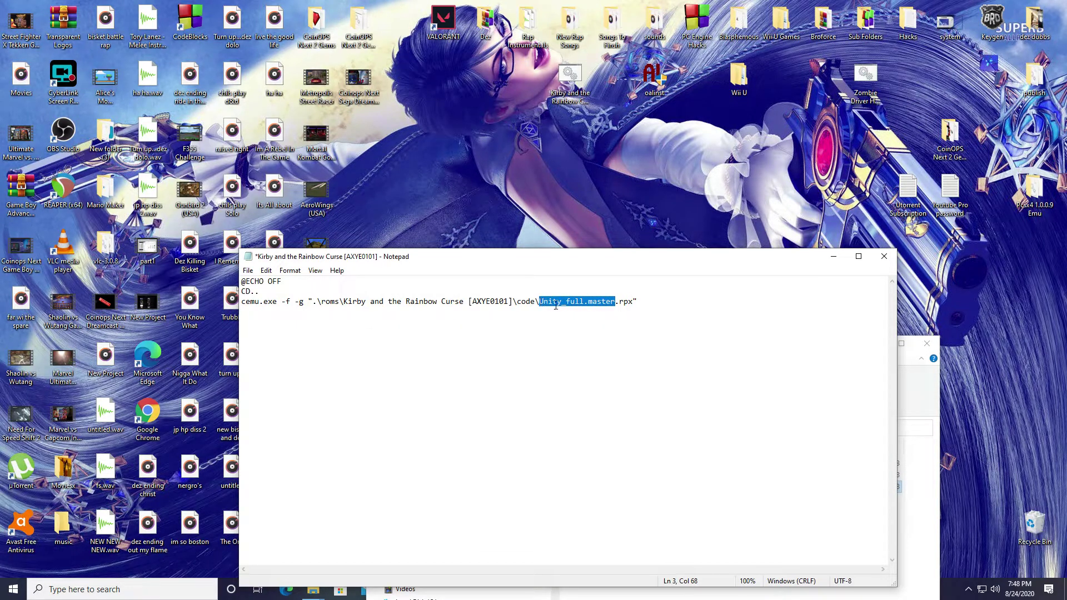
right_click(556, 306)
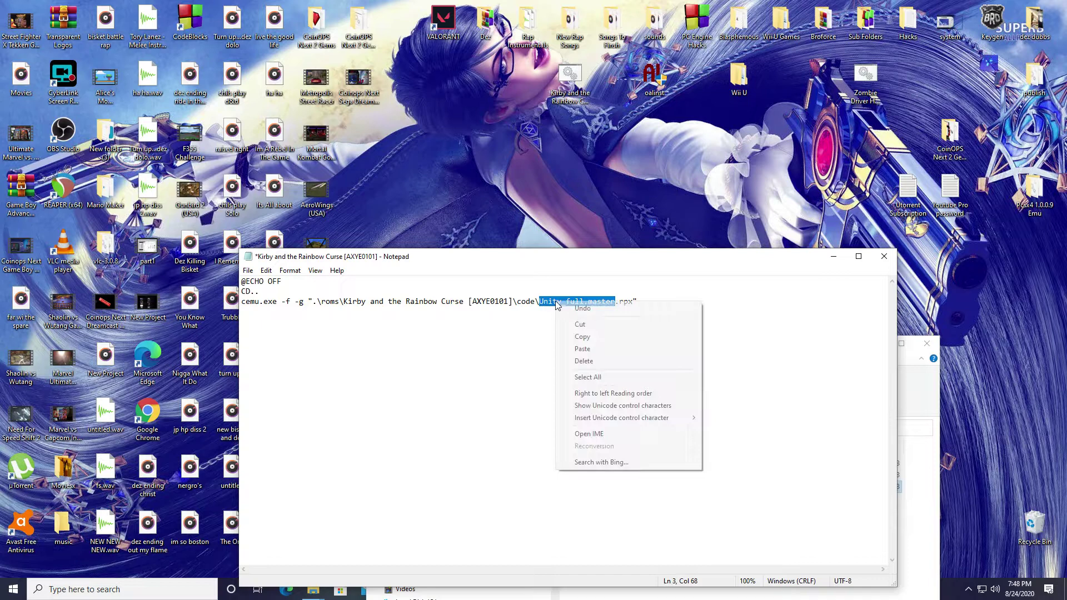
left_click(583, 349)
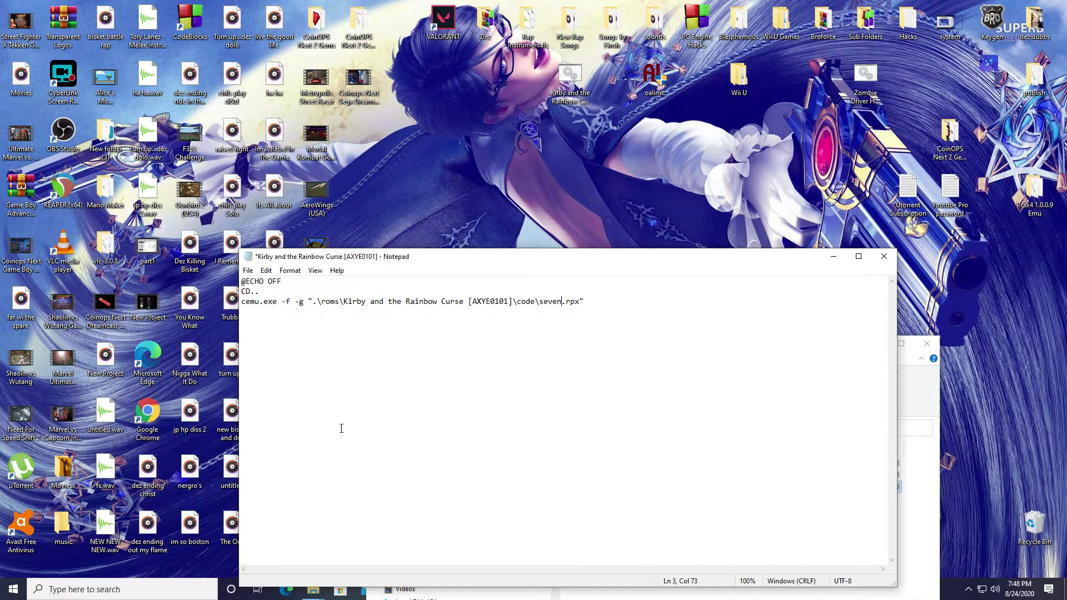
left_click(883, 257)
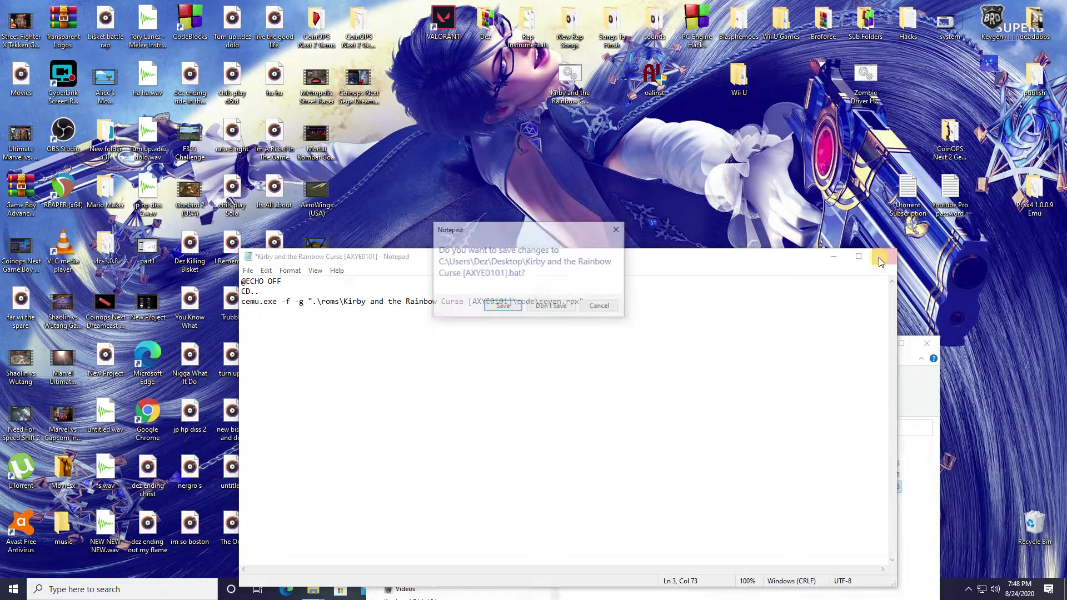
left_click(503, 307)
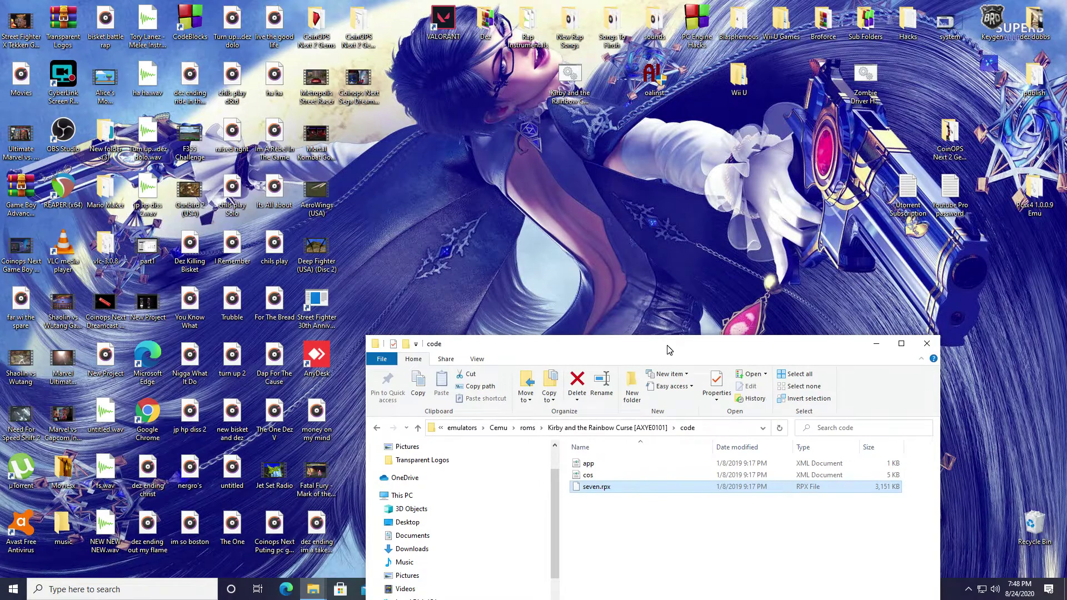
mouse_move(668, 347)
left_mouse_down()
mouse_move(667, 266)
mouse_move(686, 187)
left_mouse_up()
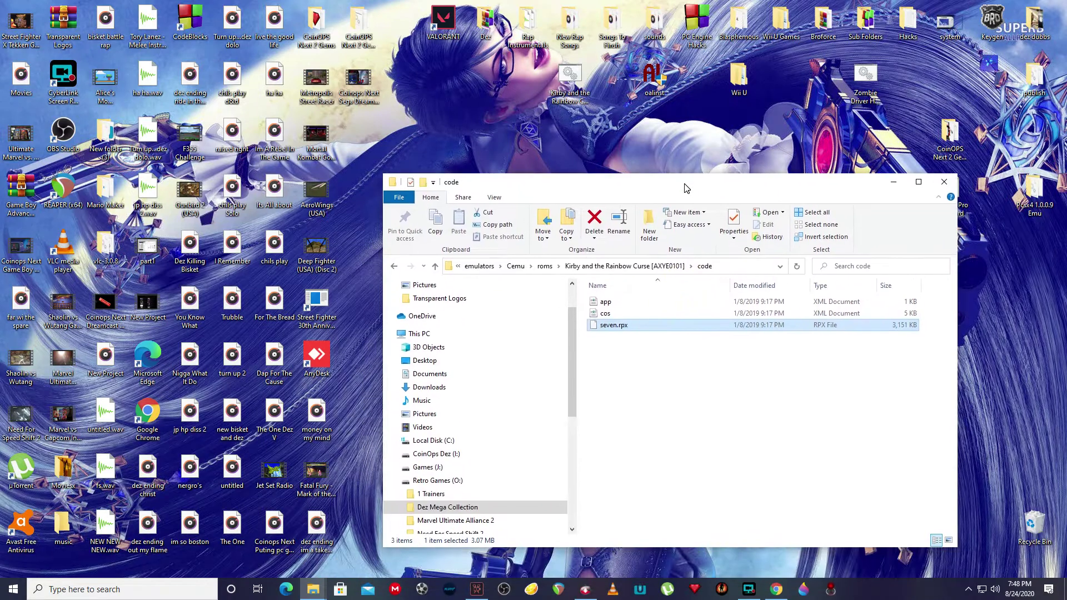
Move the desktop Kirby batch file into Cemu's bats folder, then go up to emulators.
left_click(392, 265)
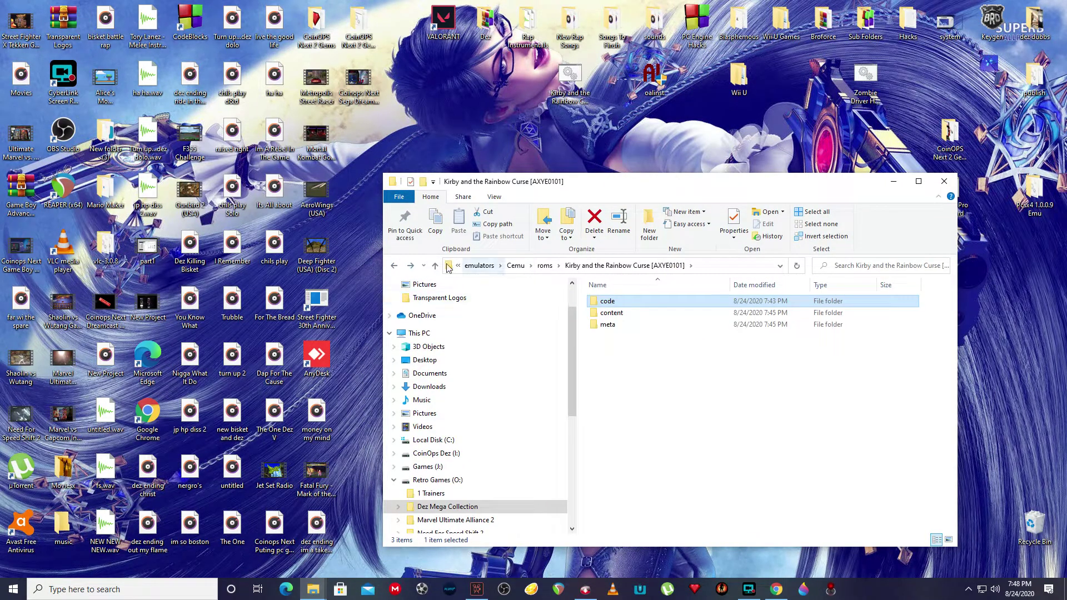
left_click(392, 266)
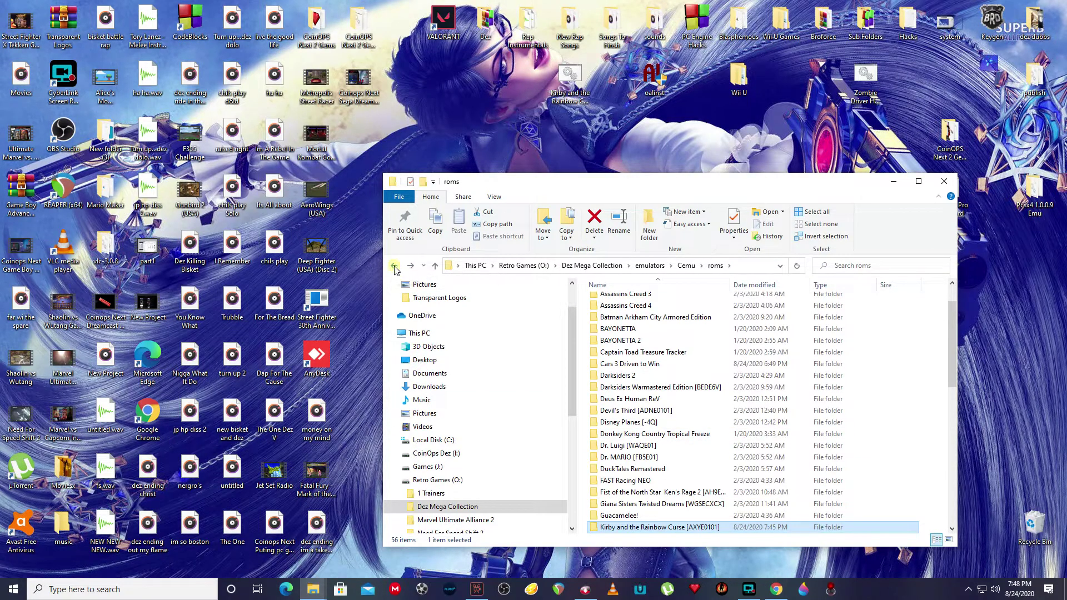
left_click(394, 265)
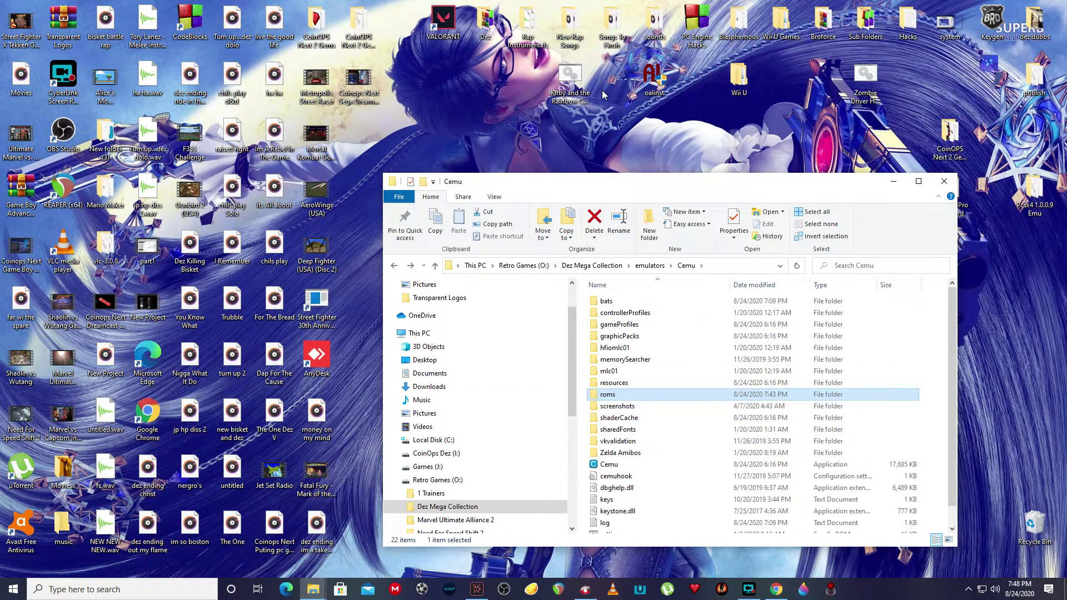
left_click_drag(575, 78, 618, 304)
left_click(394, 266)
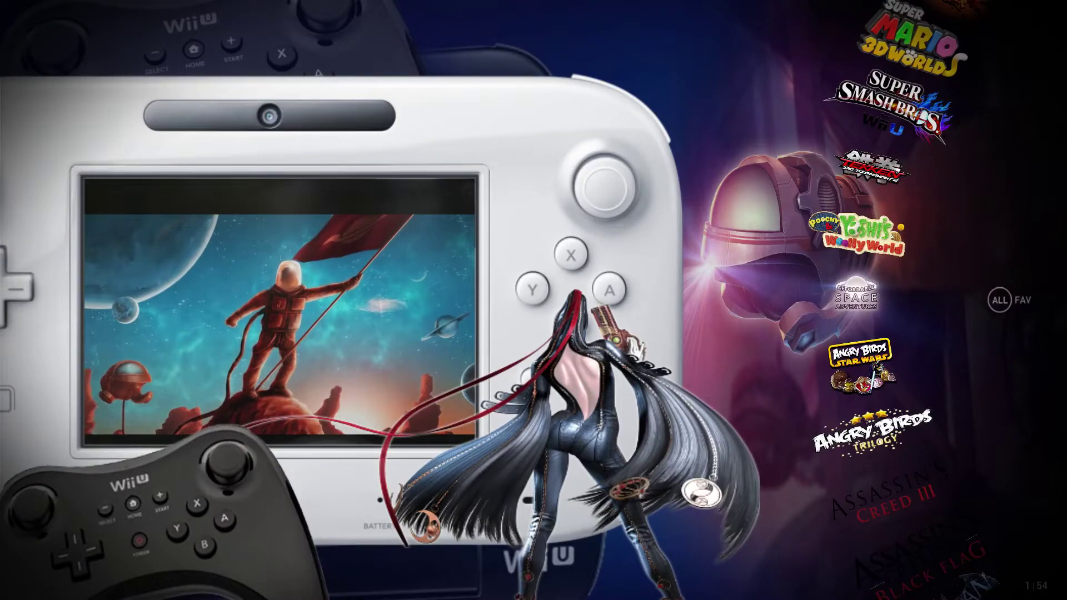
Scroll the Wii U wheel down to select Kirby and the Rainbow Curse.
key("Down")
key("Down")
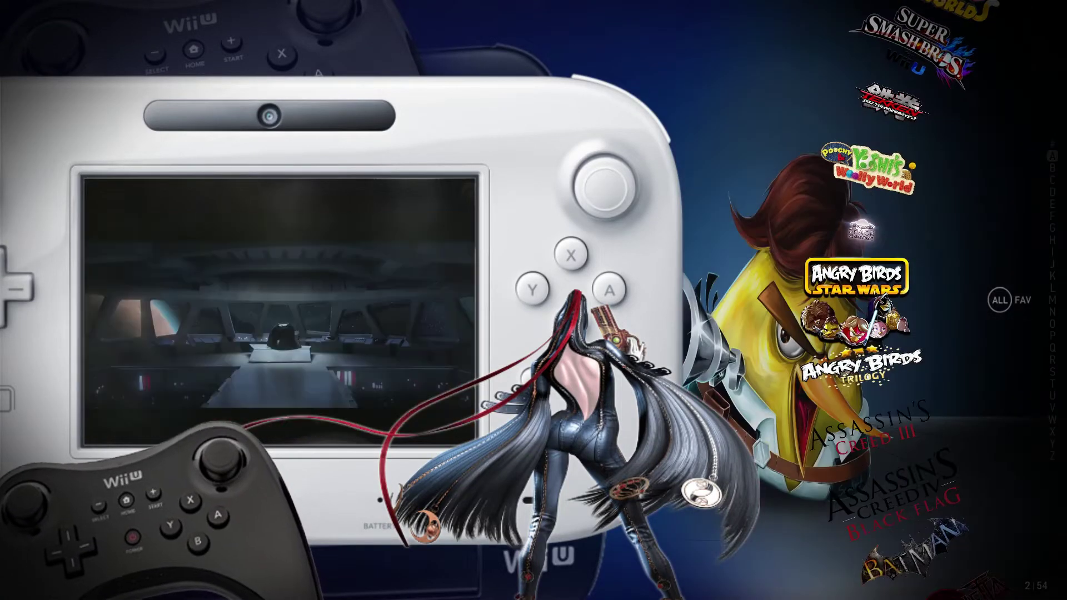
key("Down")
key("Down")
key("Down")
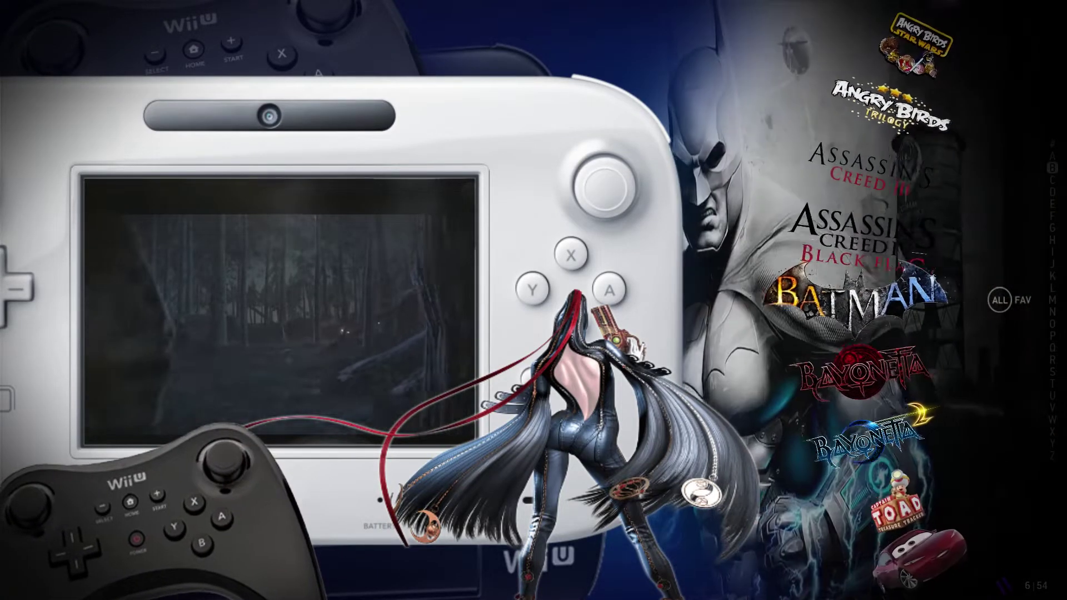
key("Down")
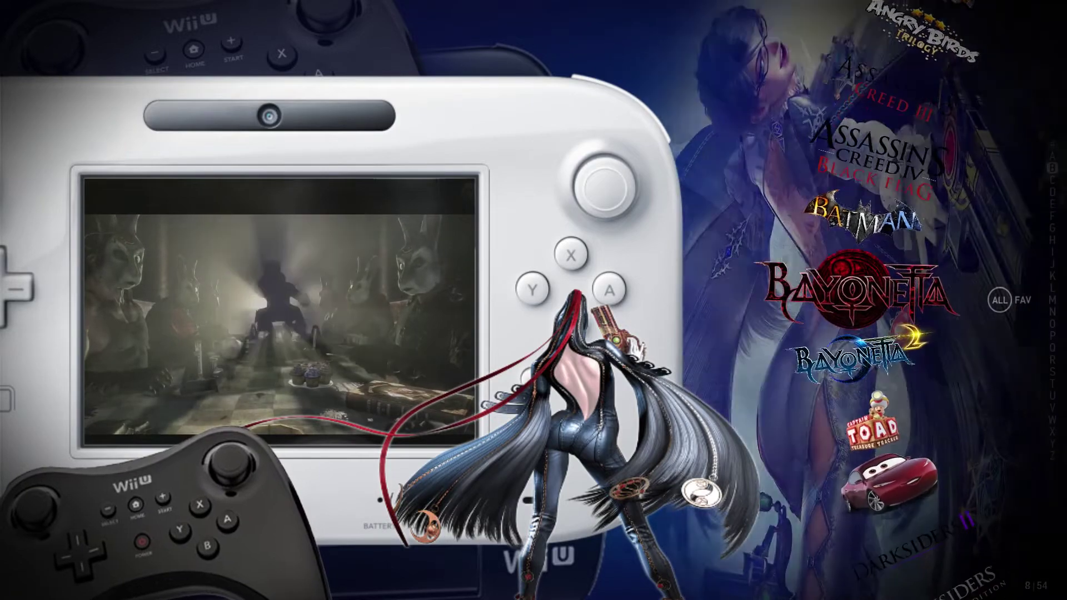
key("Down")
key("Down")
key("Down")
key("Down")
key("Down")
key("Down")
key("Down")
key("Down")
key("Down")
key("Down")
key("Down")
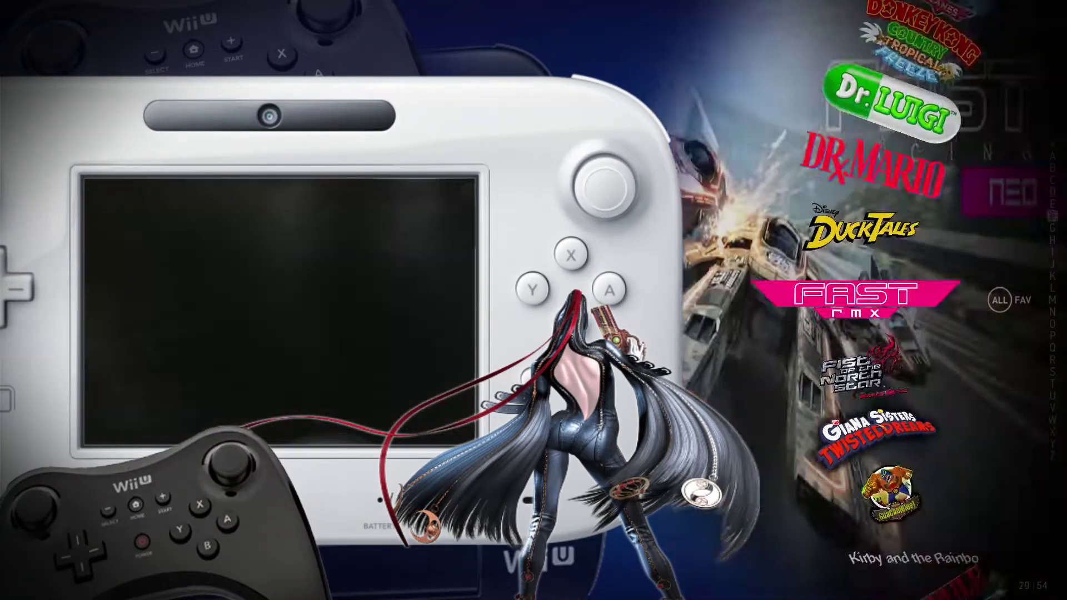
key("Down")
key("Down")
key("Down")
key("Up")
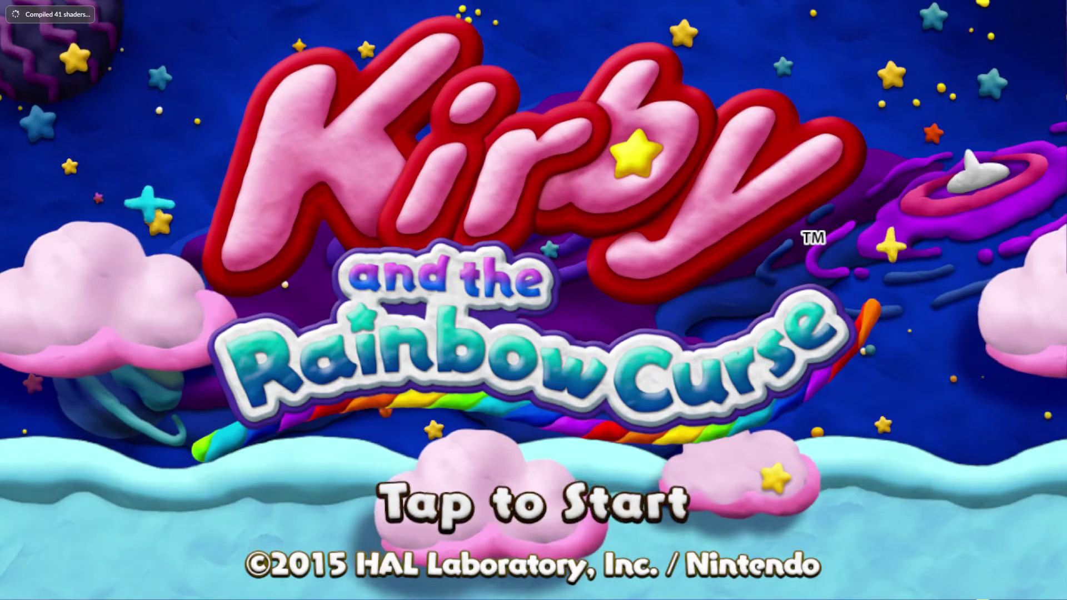
Switch Cemu's Kirby and the Rainbow Curse from fullscreen to a window with Alt+Enter.
key("alt+Return")
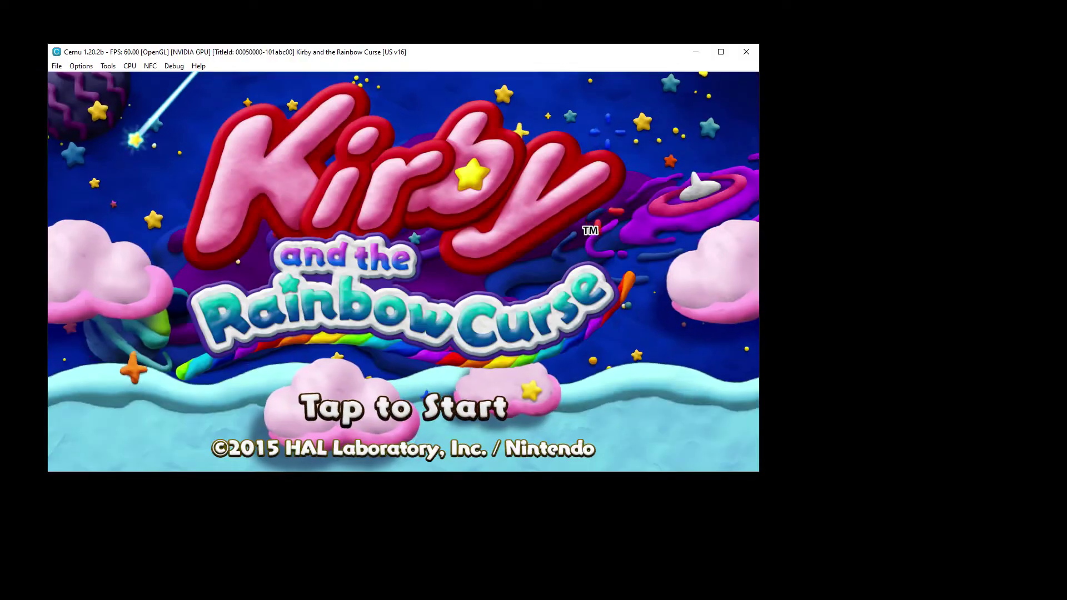